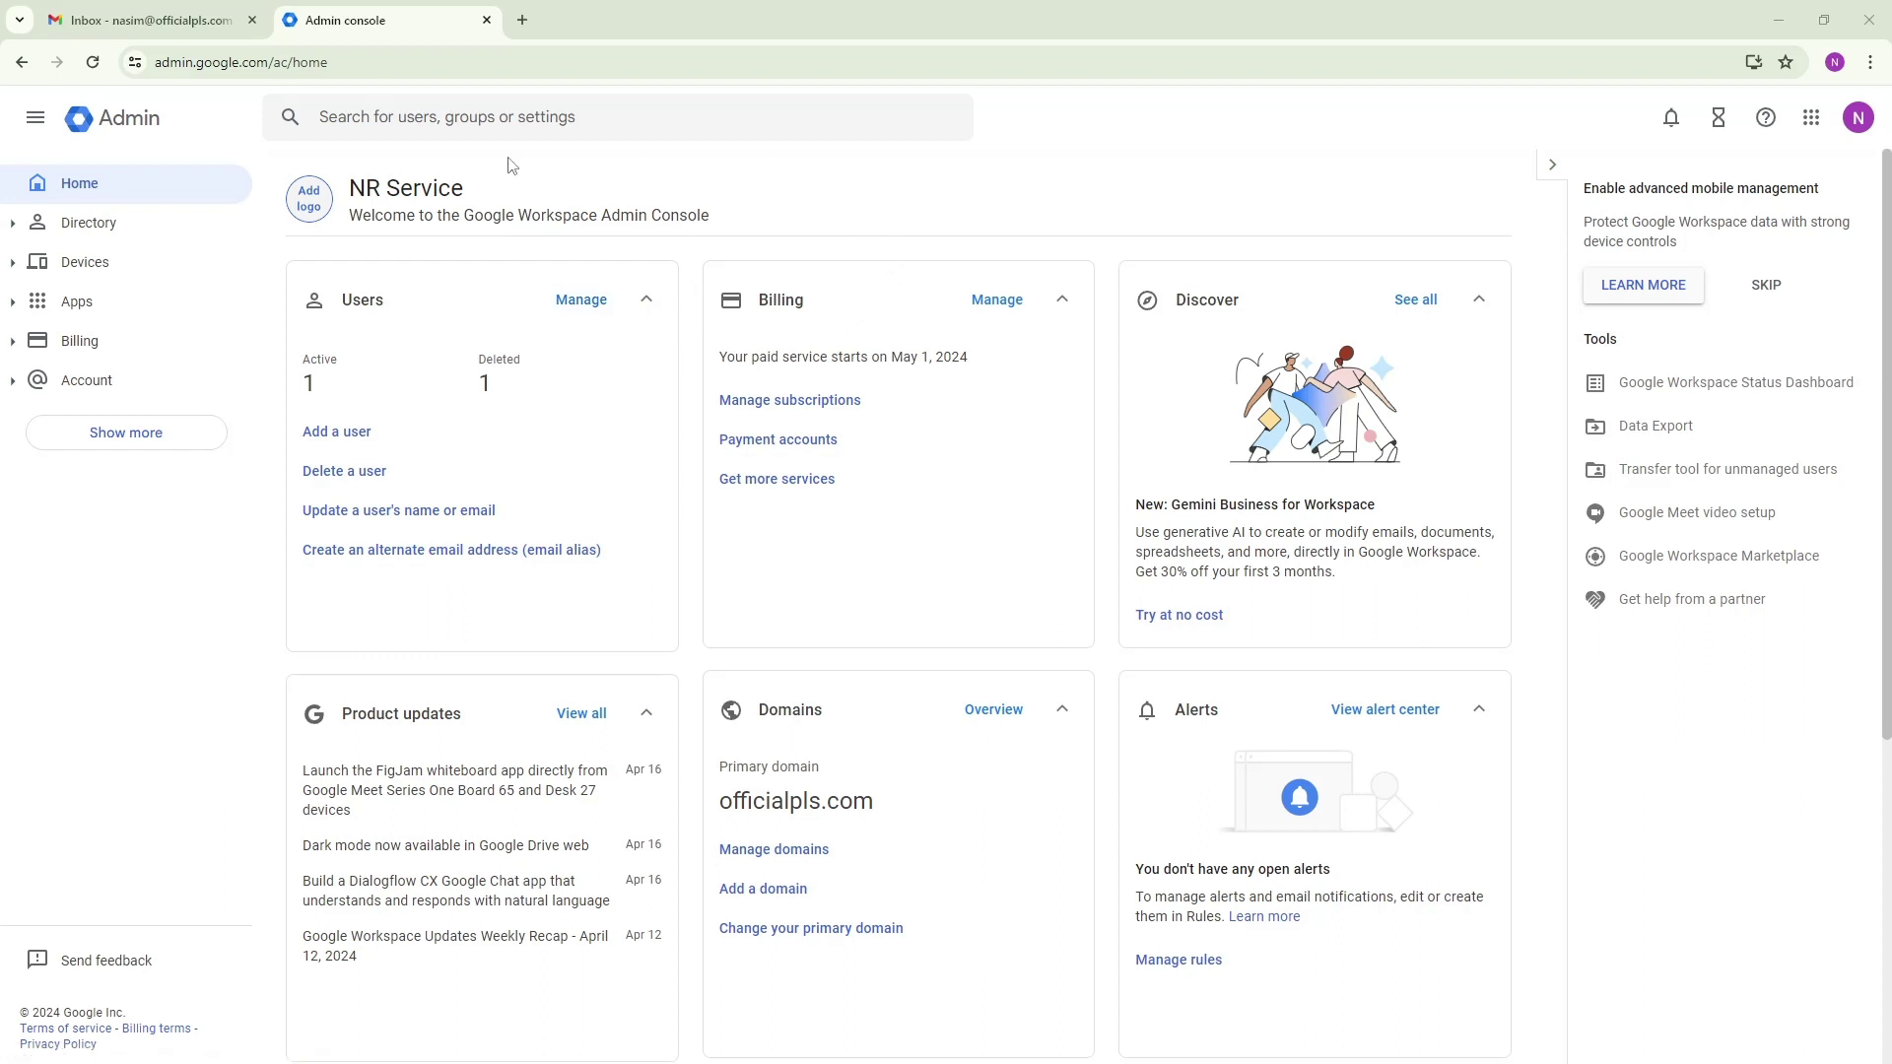
Cancel the Delete user dialog and open Directory > Users, showing the single existing user
click(388, 483)
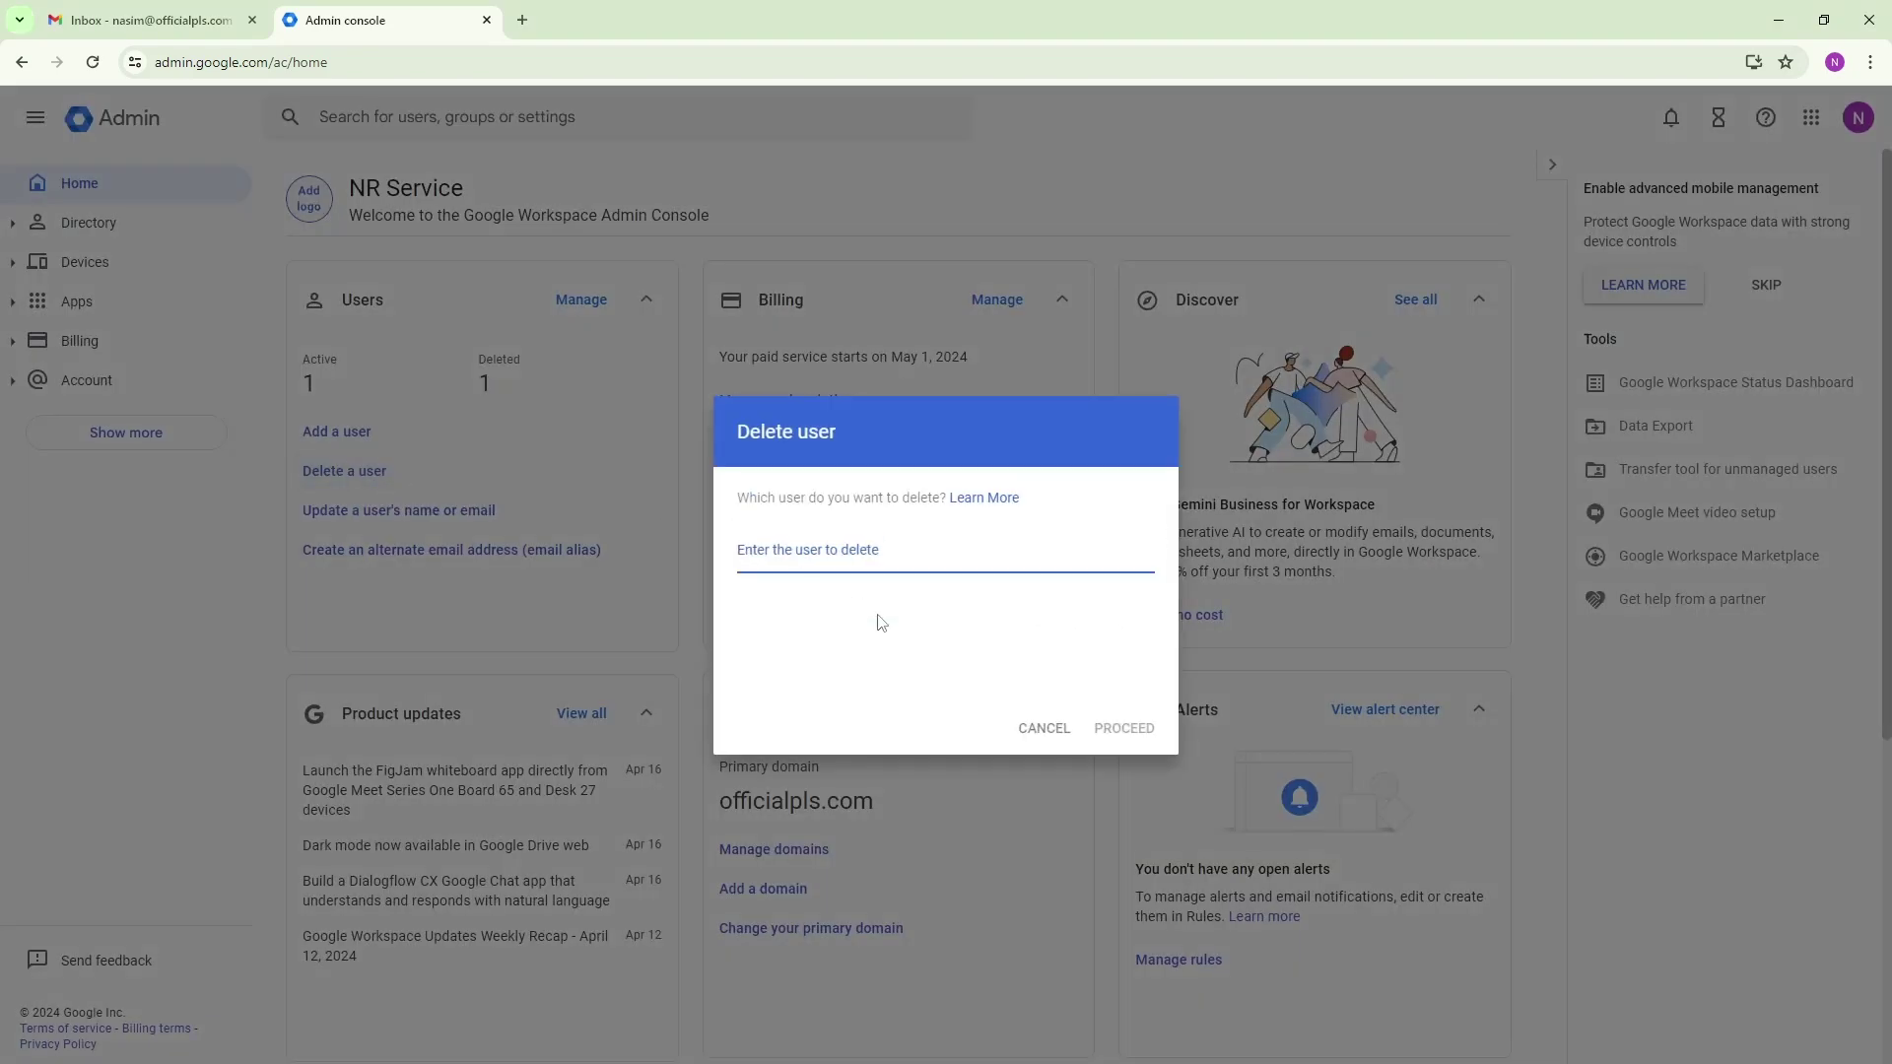
click(1044, 729)
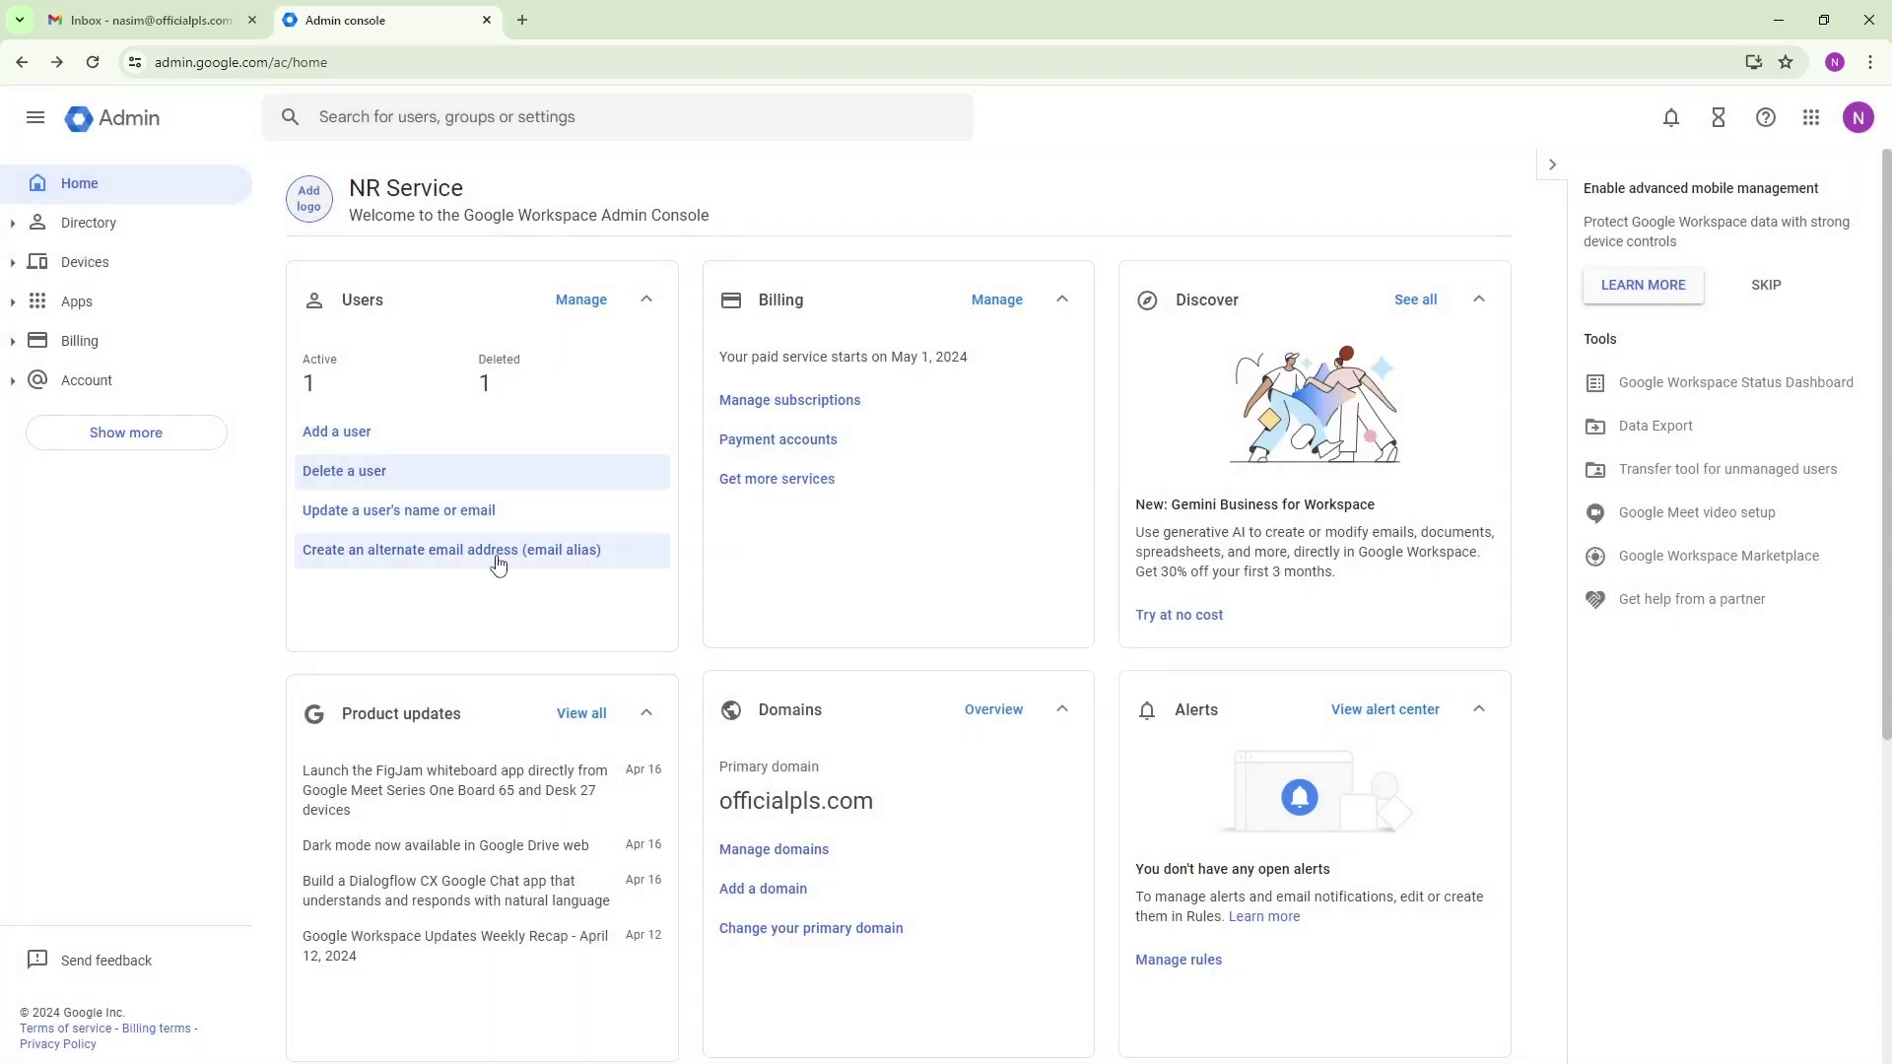
click(96, 239)
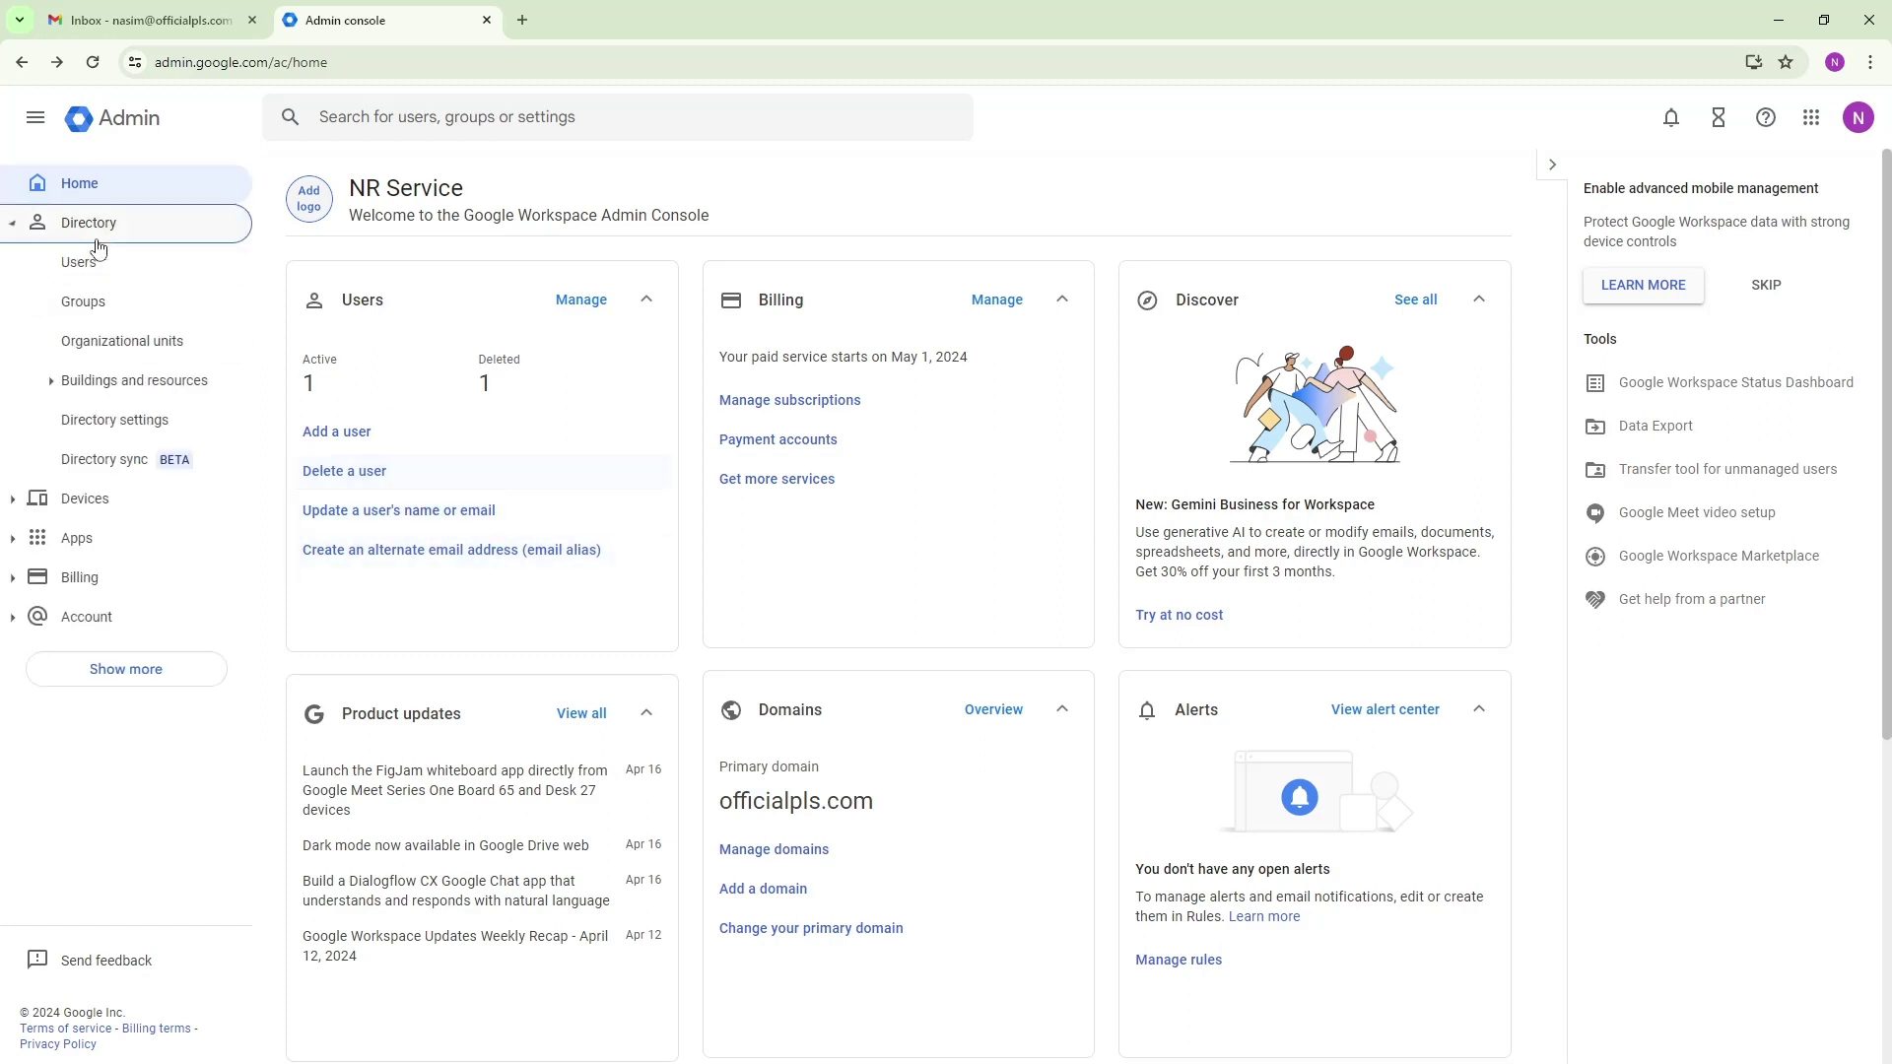
click(104, 263)
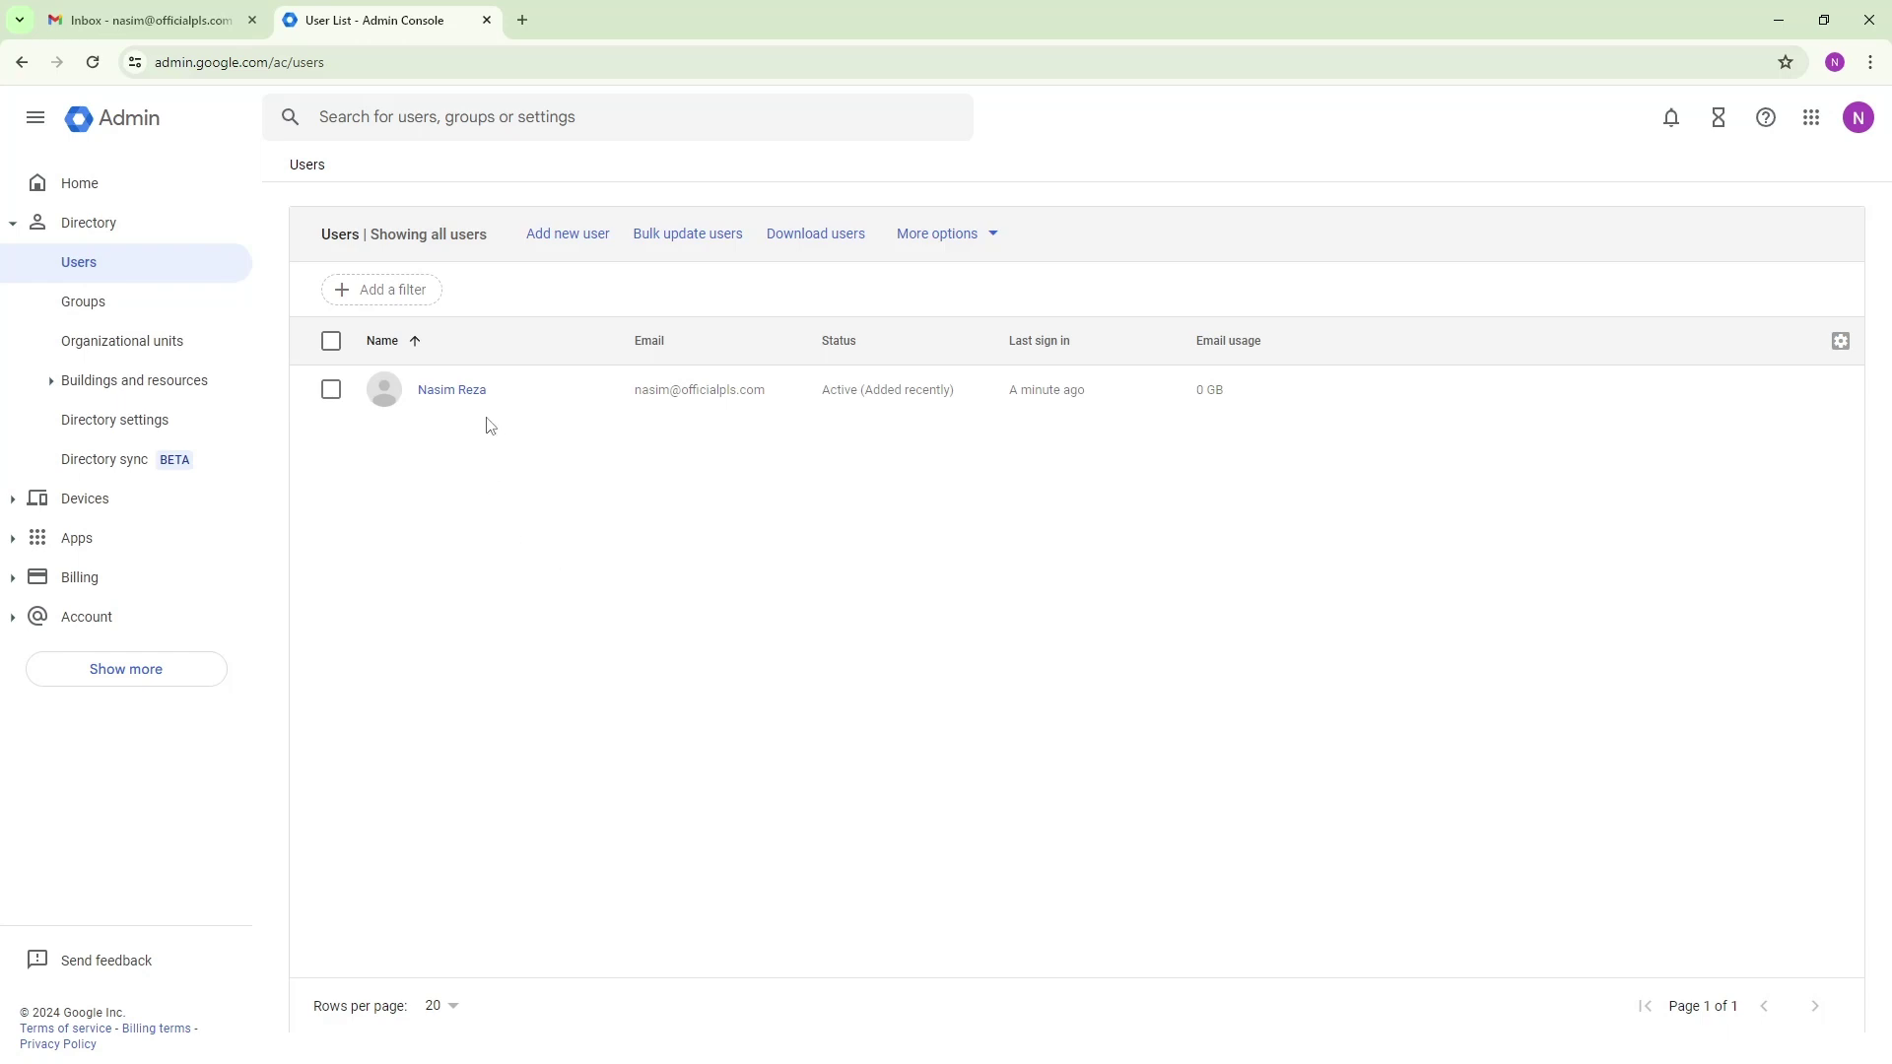
Start adding a new user and enter the first and last name, fixing typos
click(562, 240)
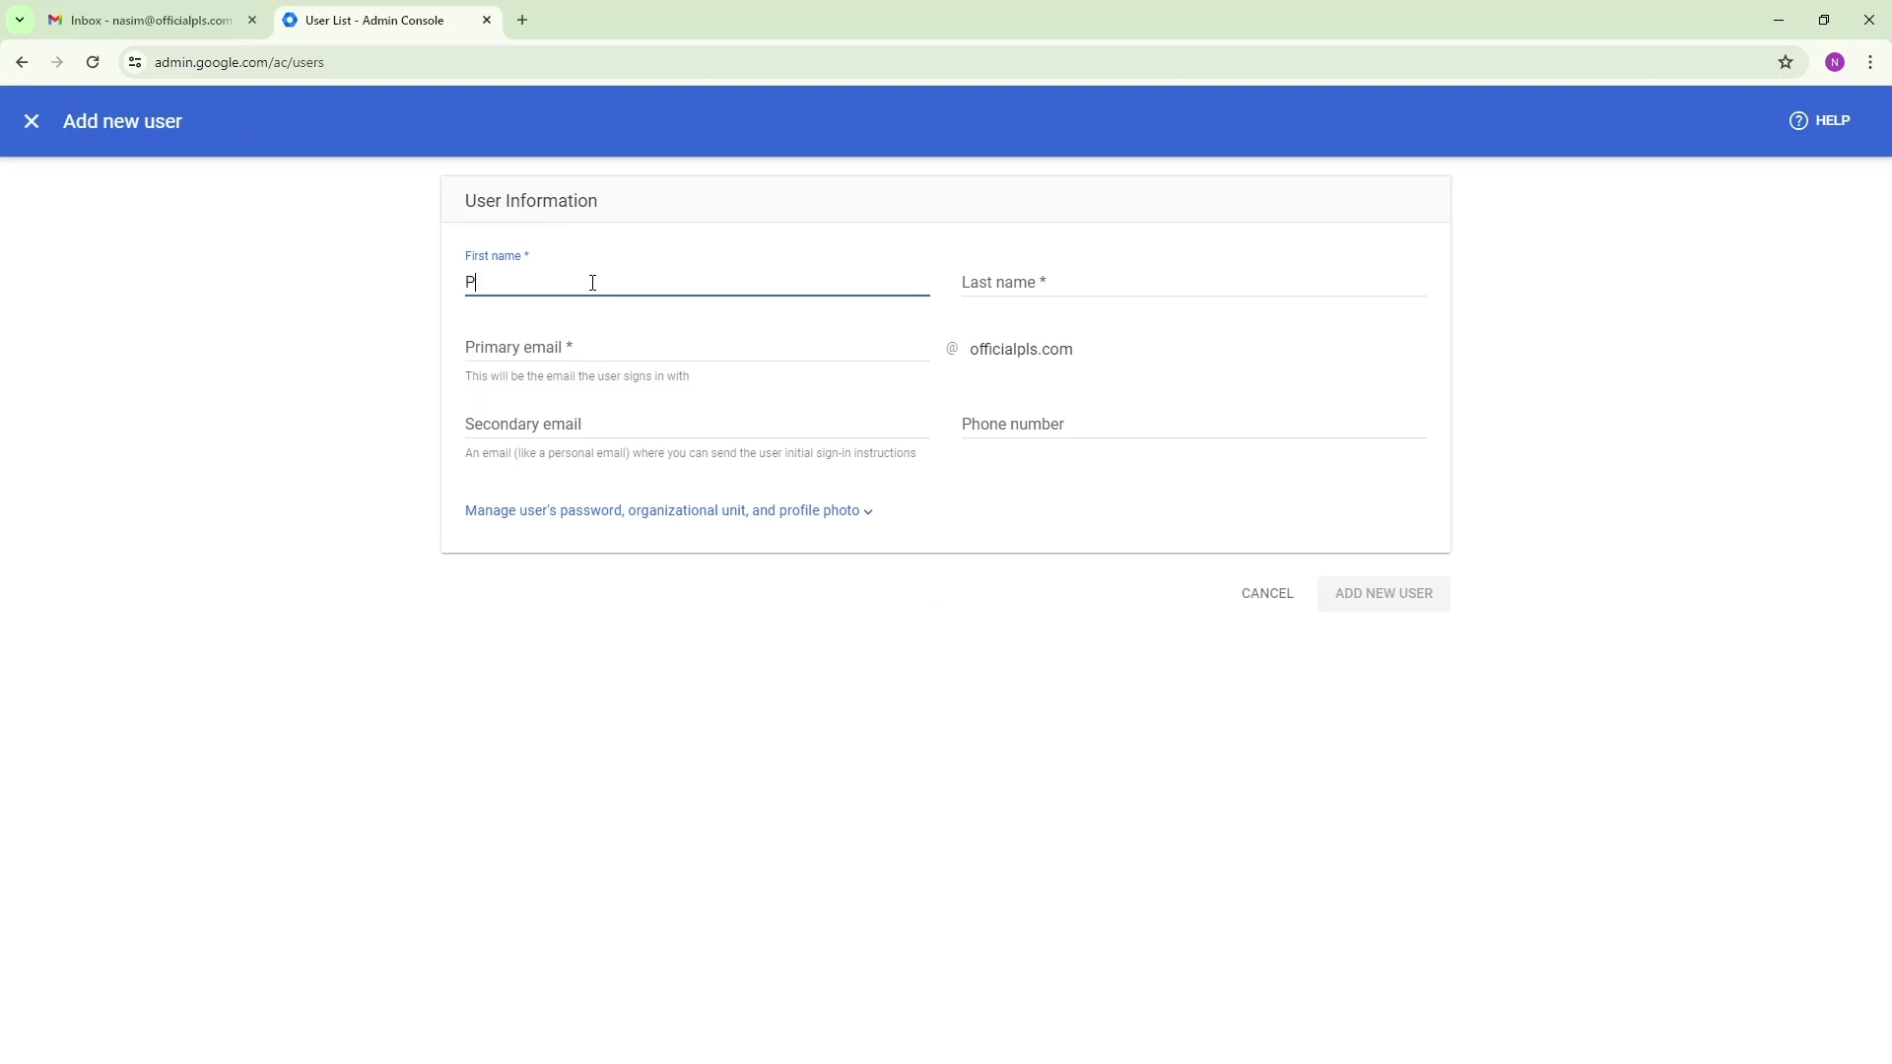
key(BackSpace)
key(Tab)
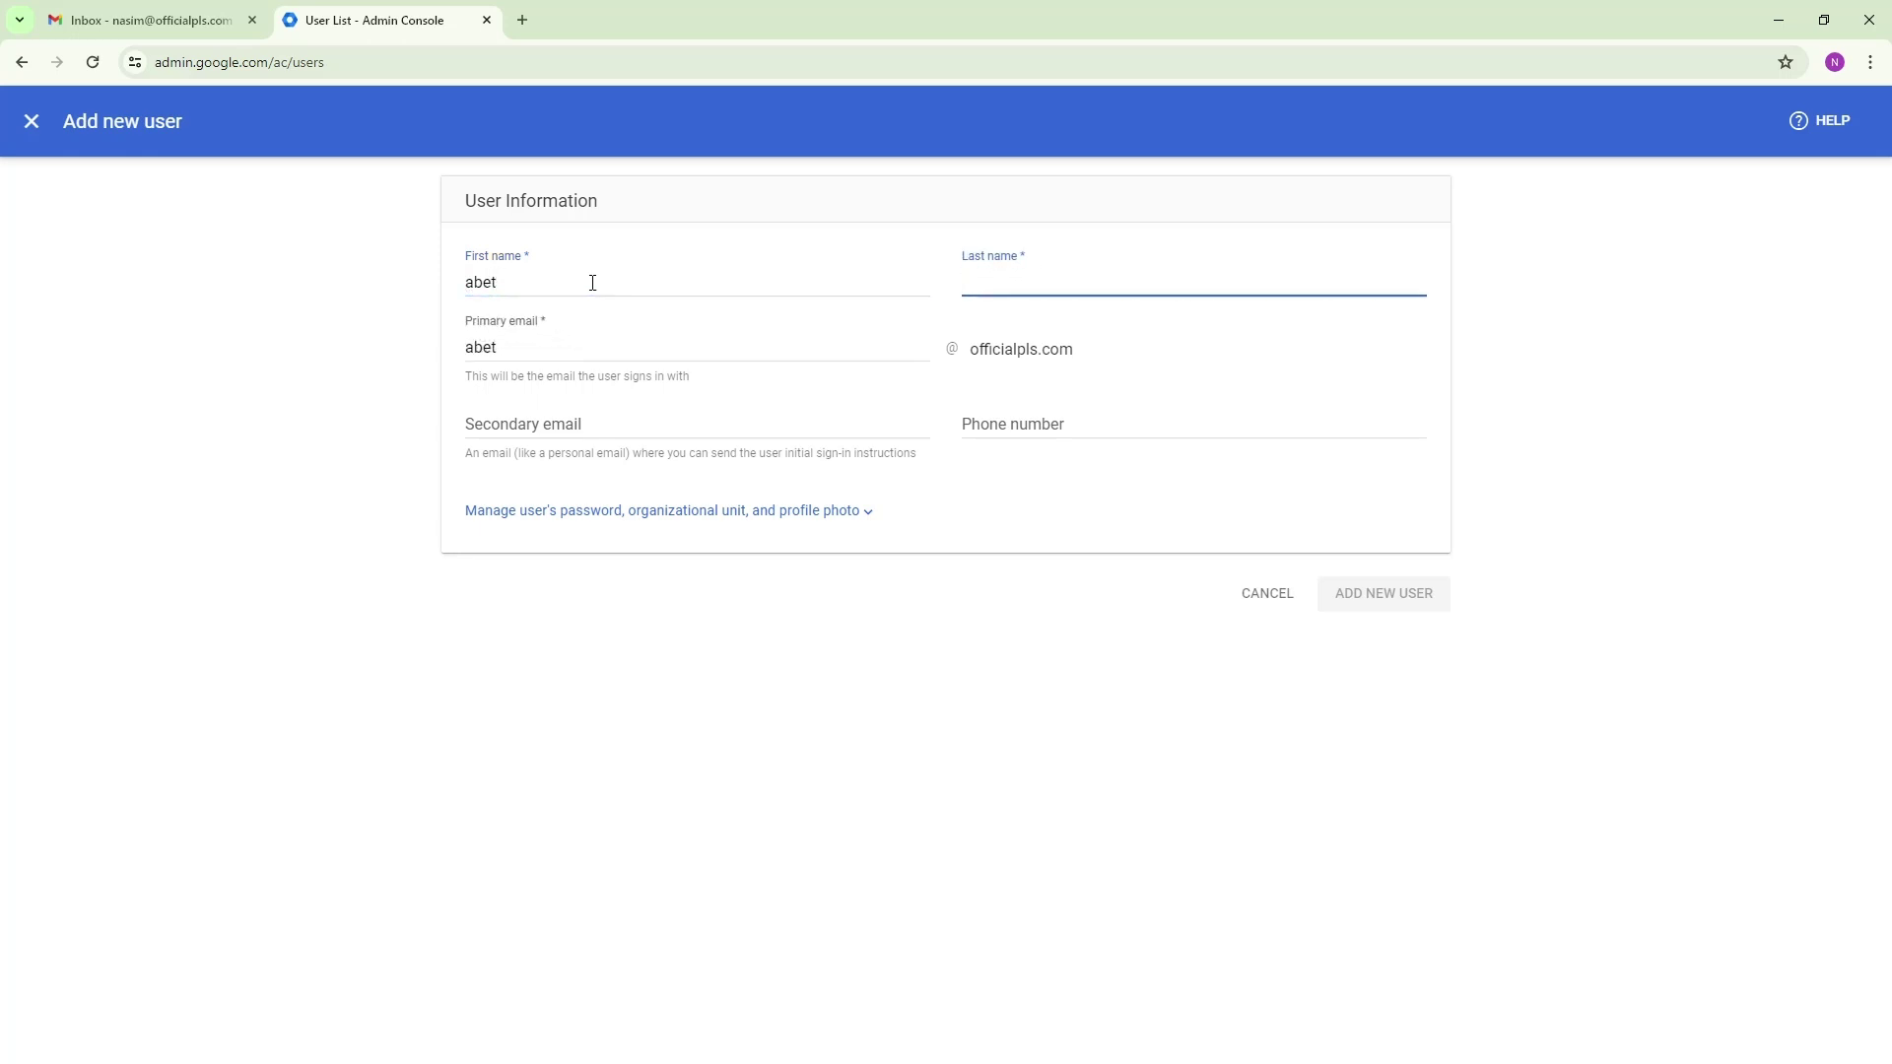
text(A)
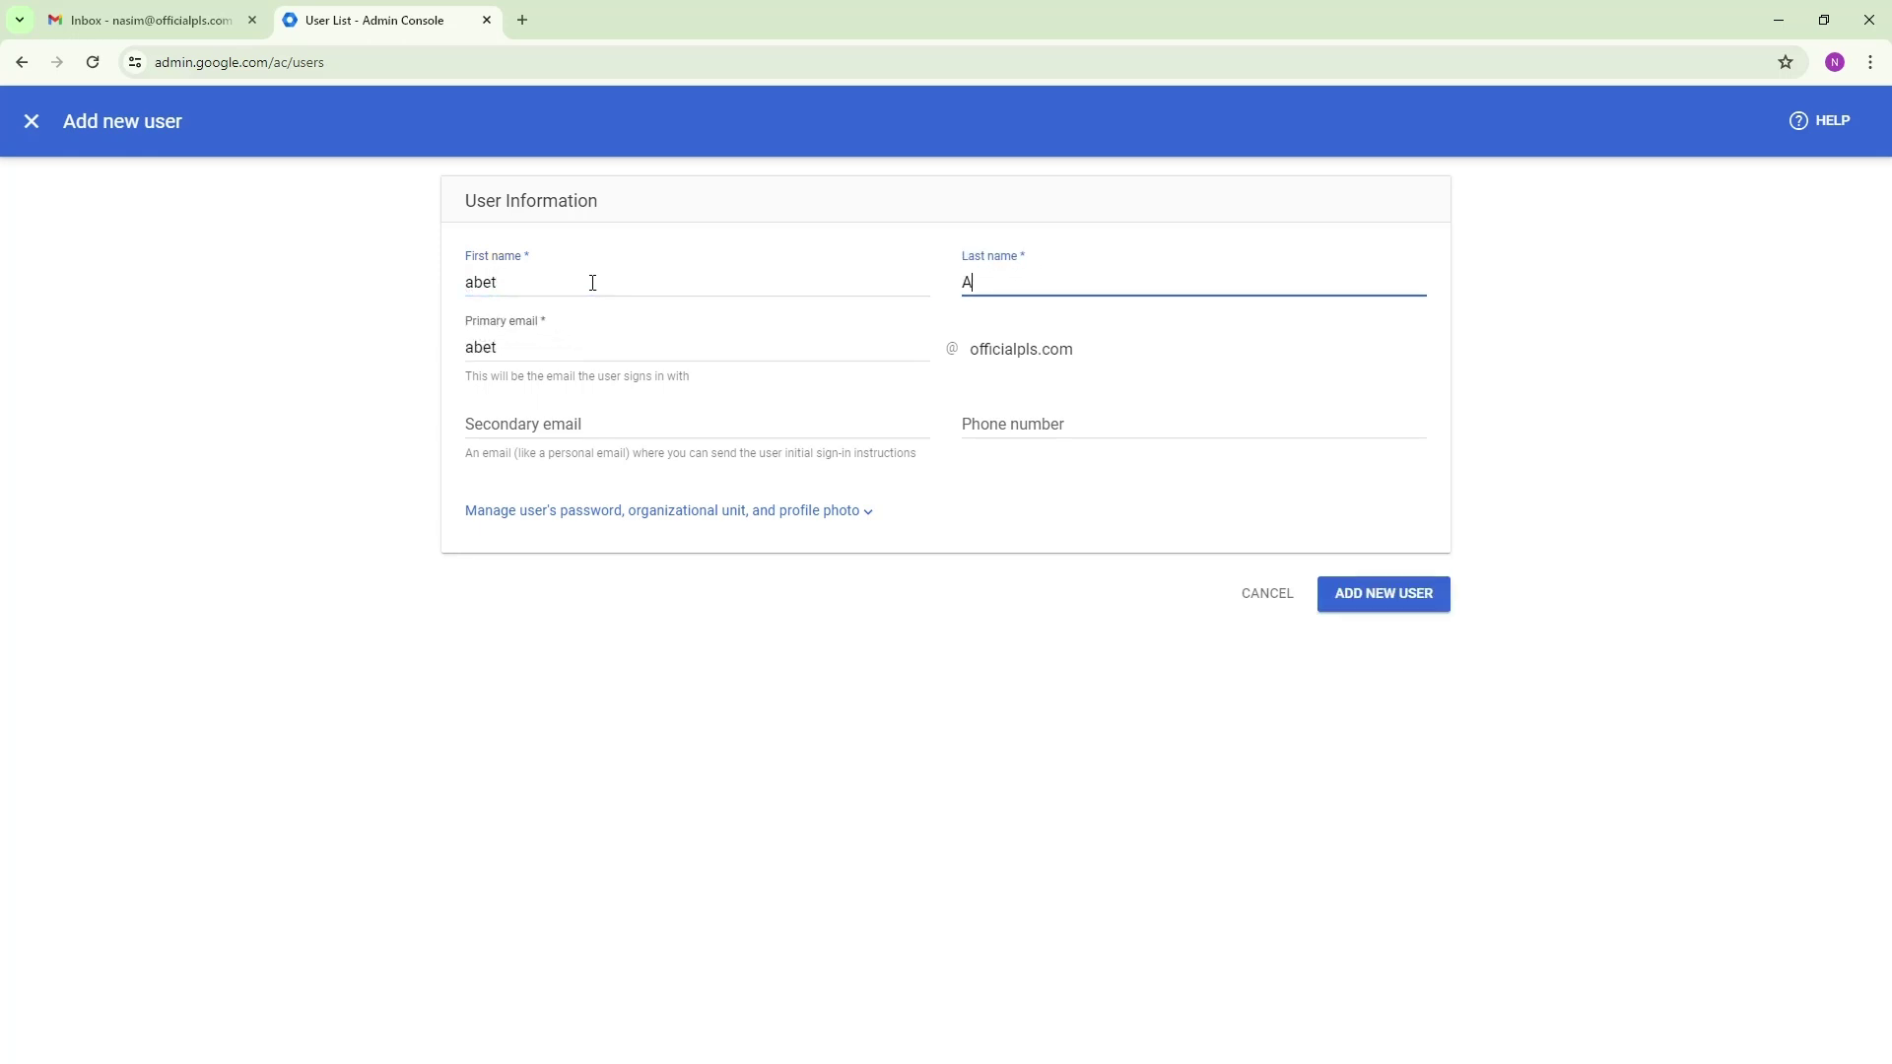
text(Le)
key(BackSpace)
text(alex)
Replace the auto-filled primary email with the new address and skip the optional contact fields
double_click(571, 346)
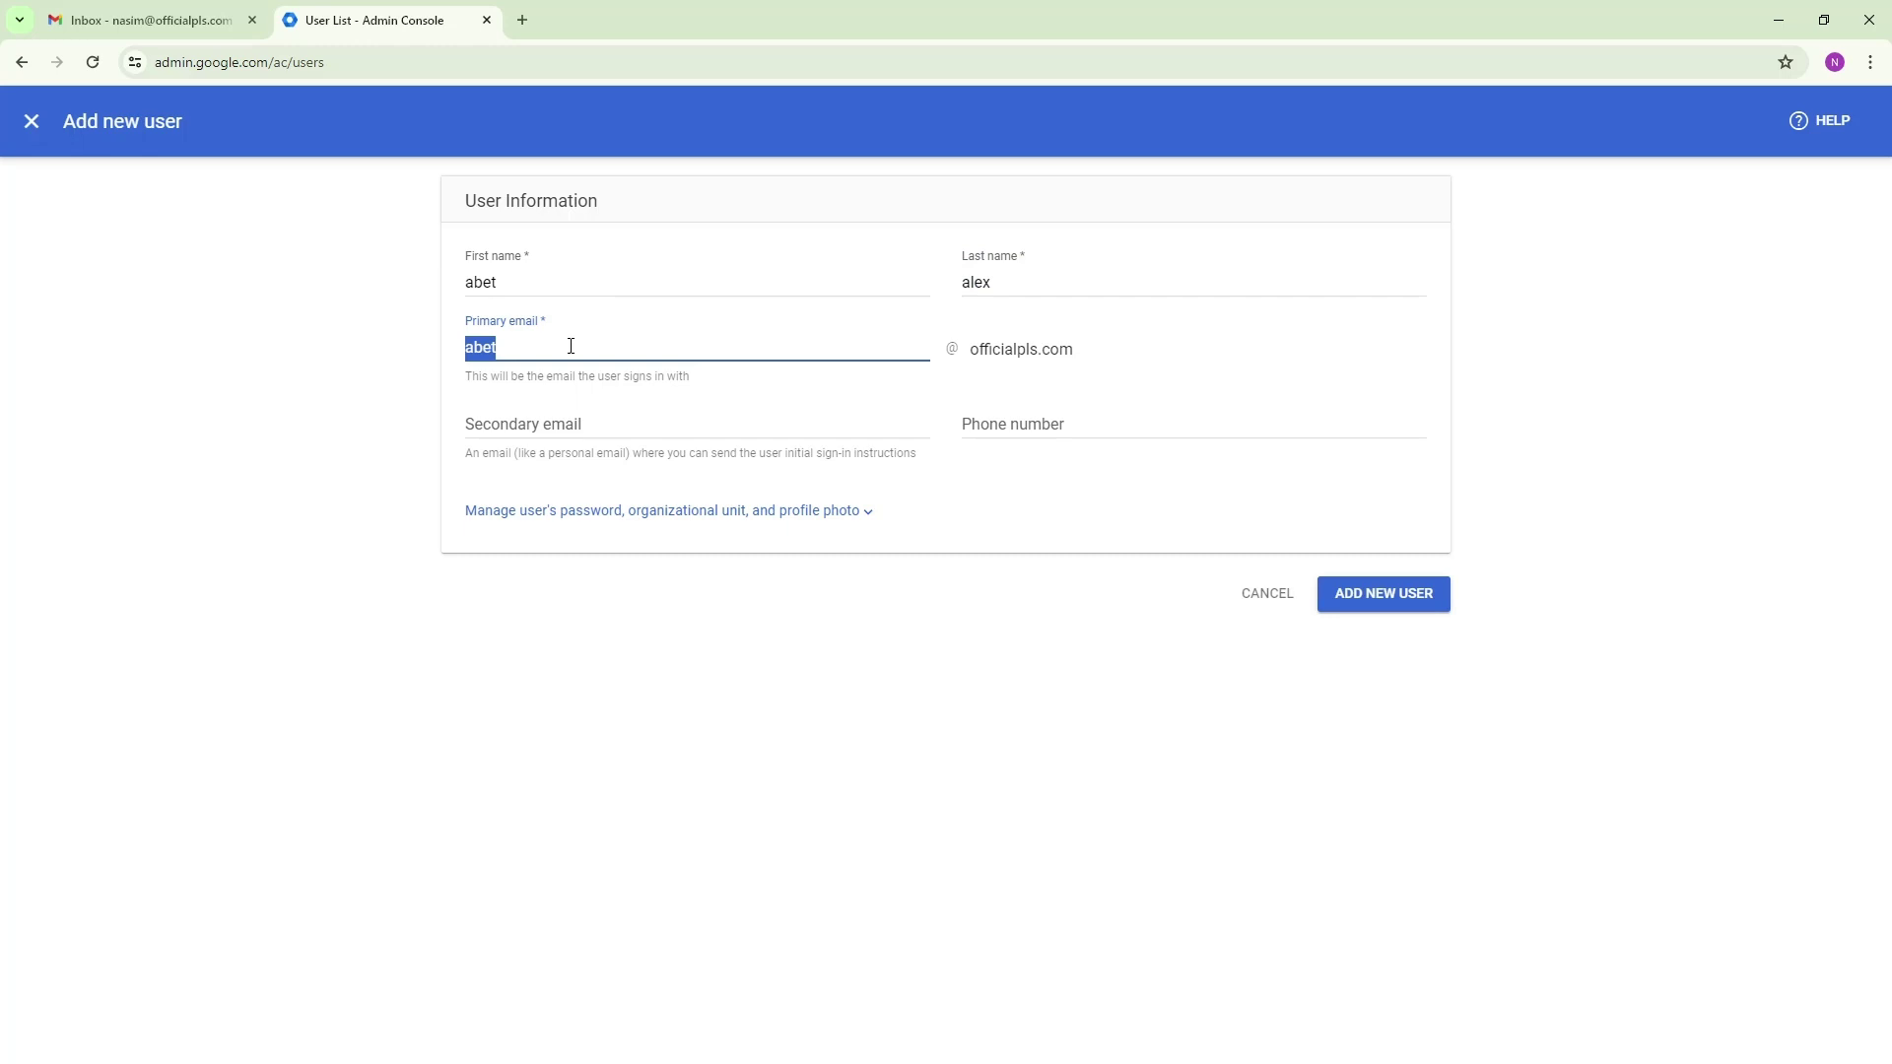
text(a)
click(750, 417)
click(996, 431)
click(1482, 561)
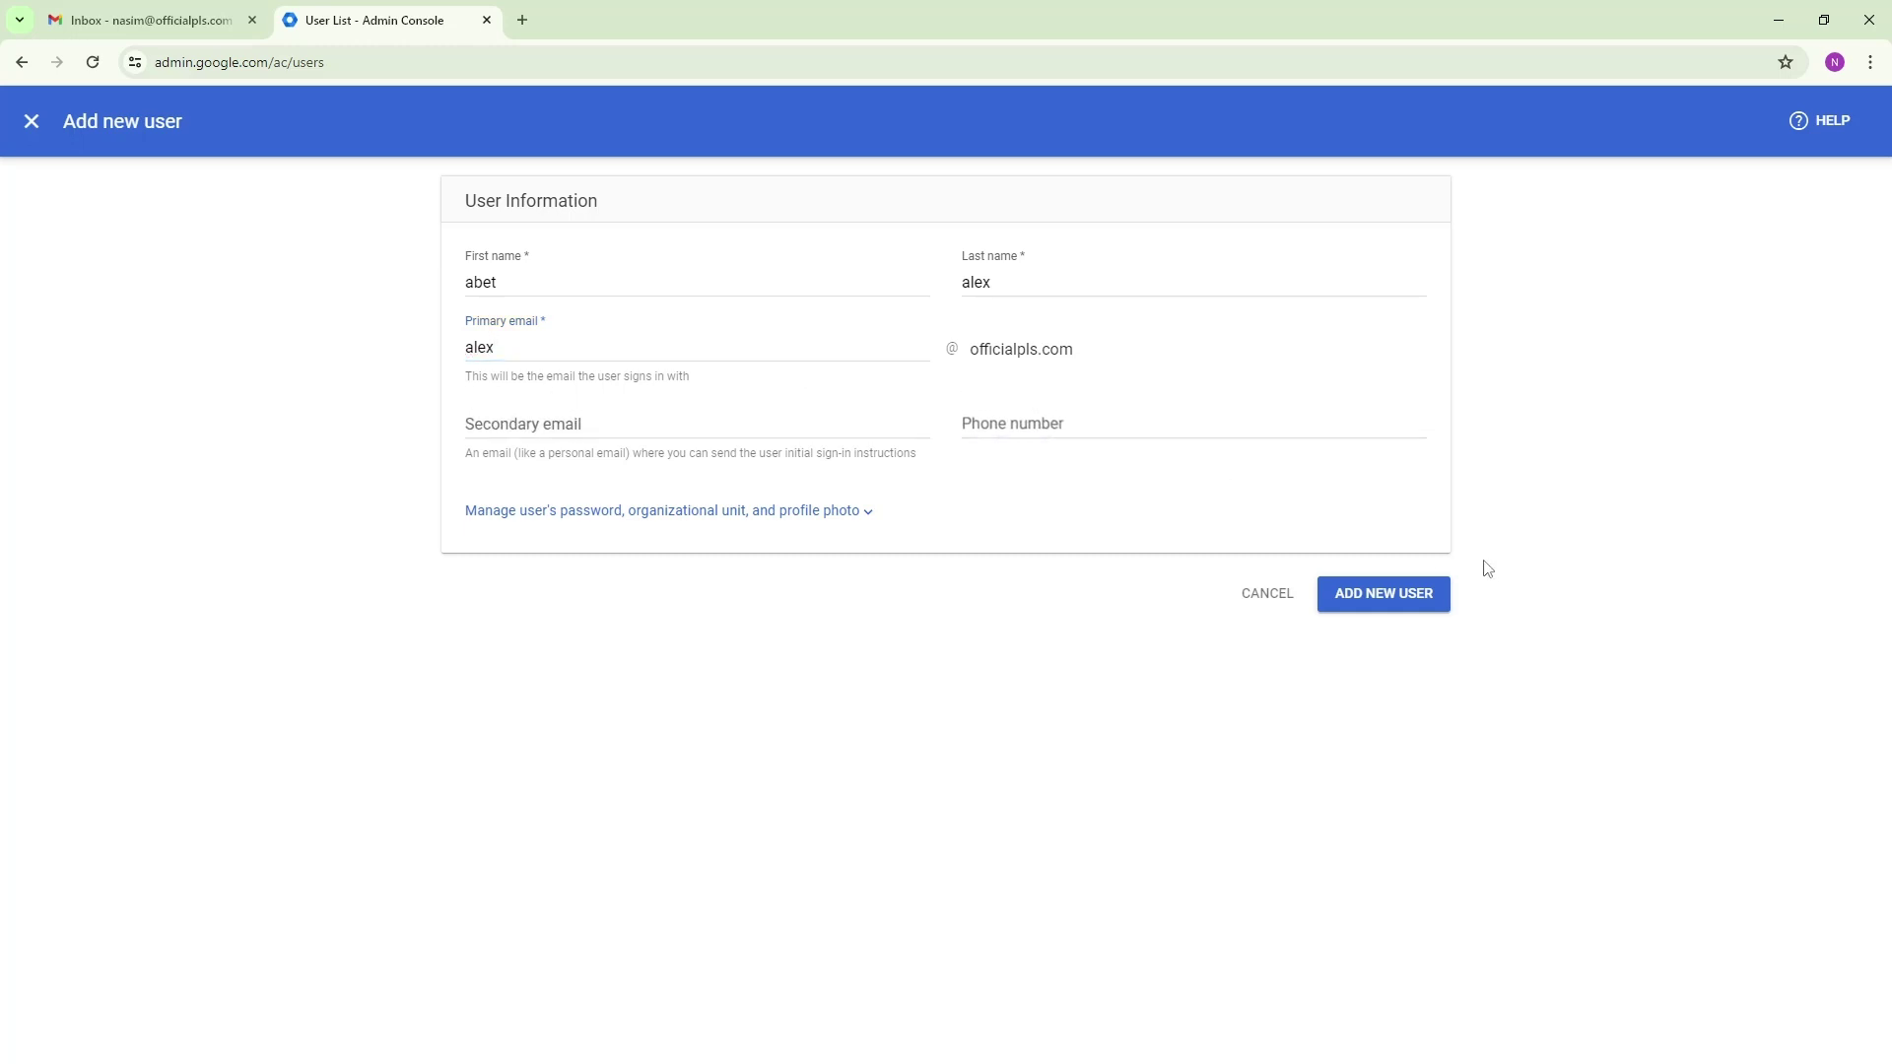
Create the user, view the generated password, then close the confirmation and password reminder
click(1422, 595)
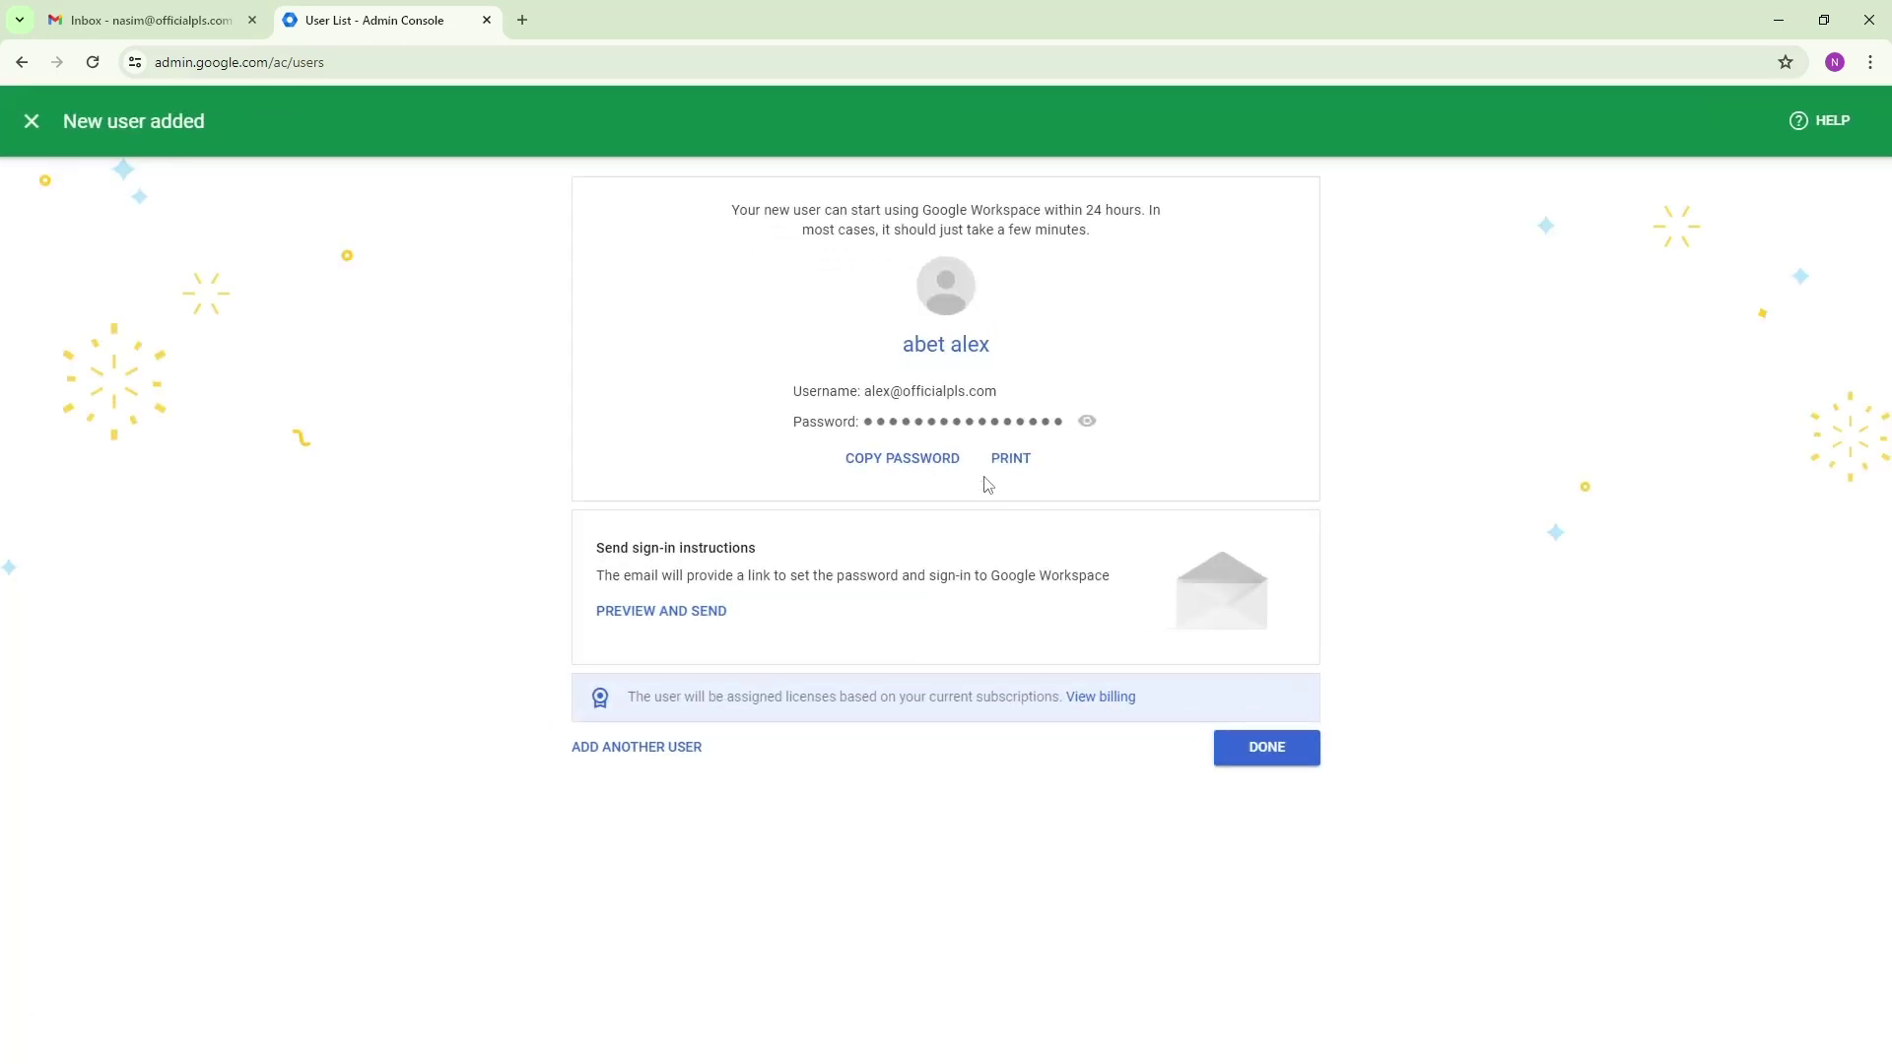
click(1087, 420)
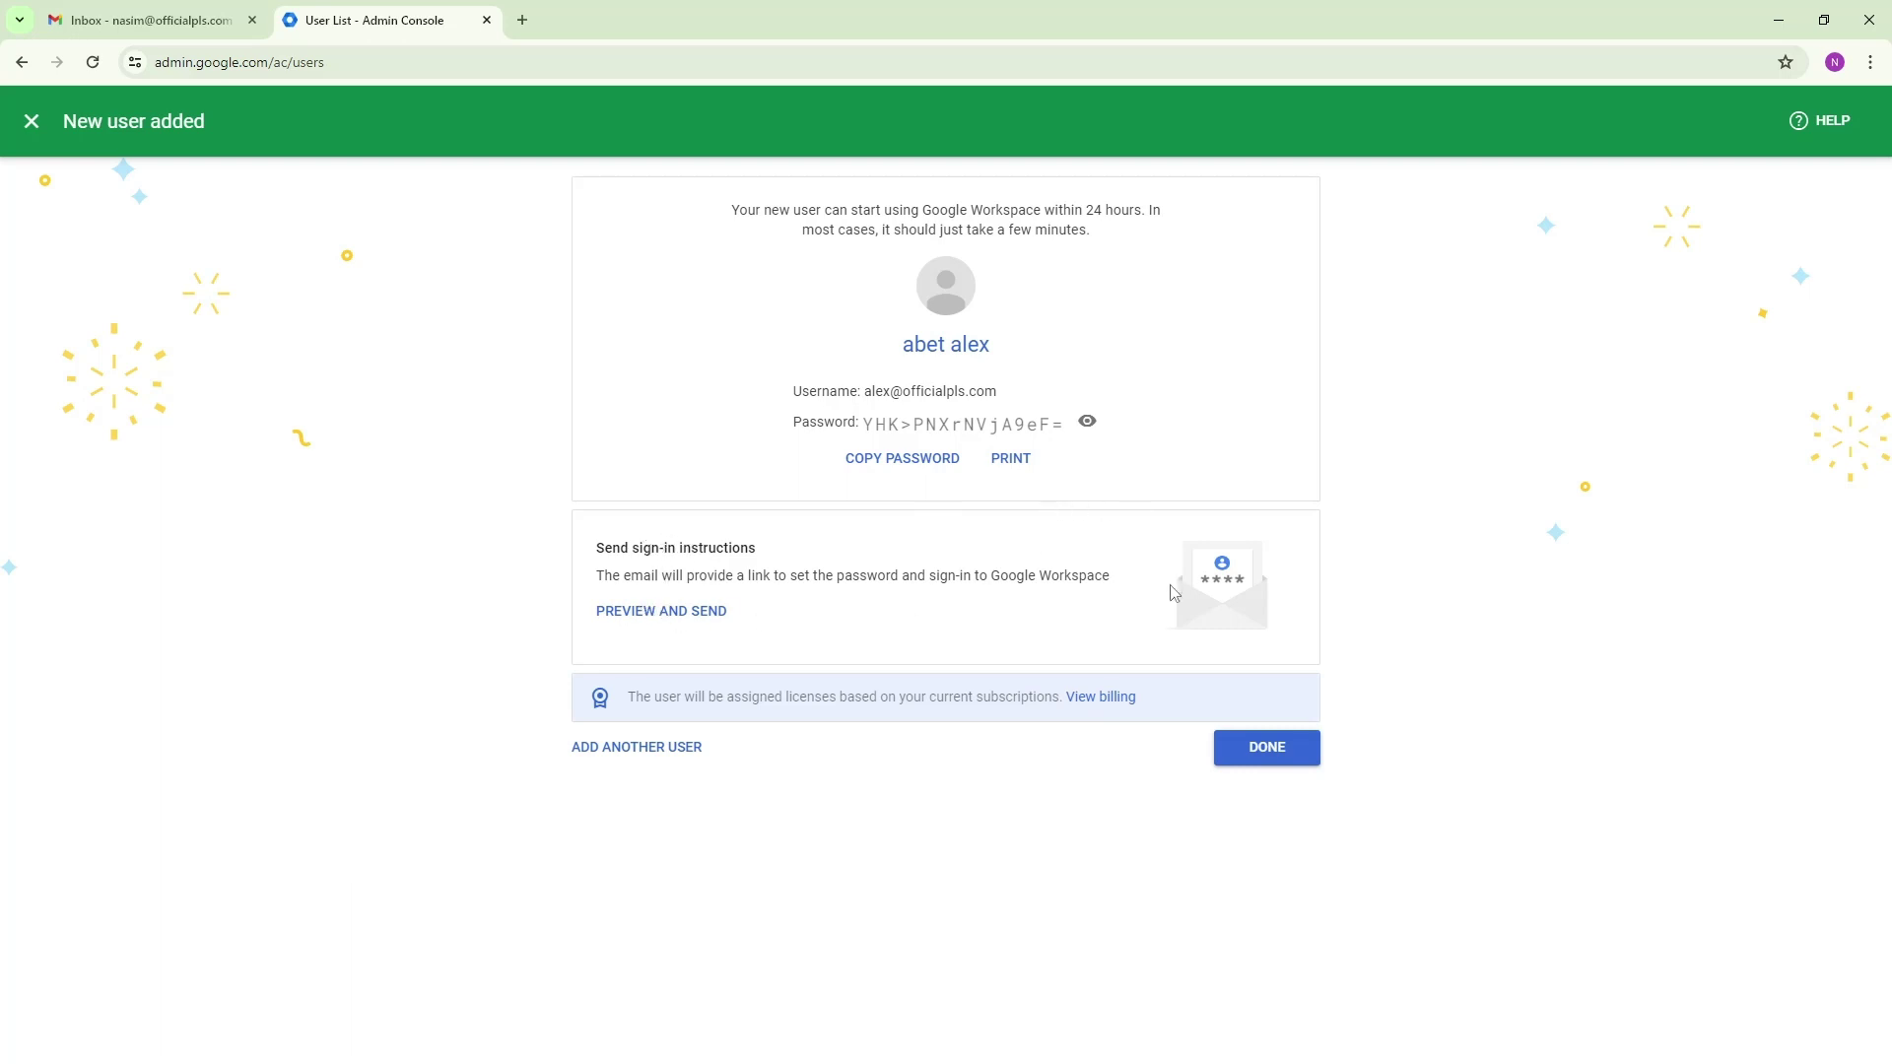
click(1088, 423)
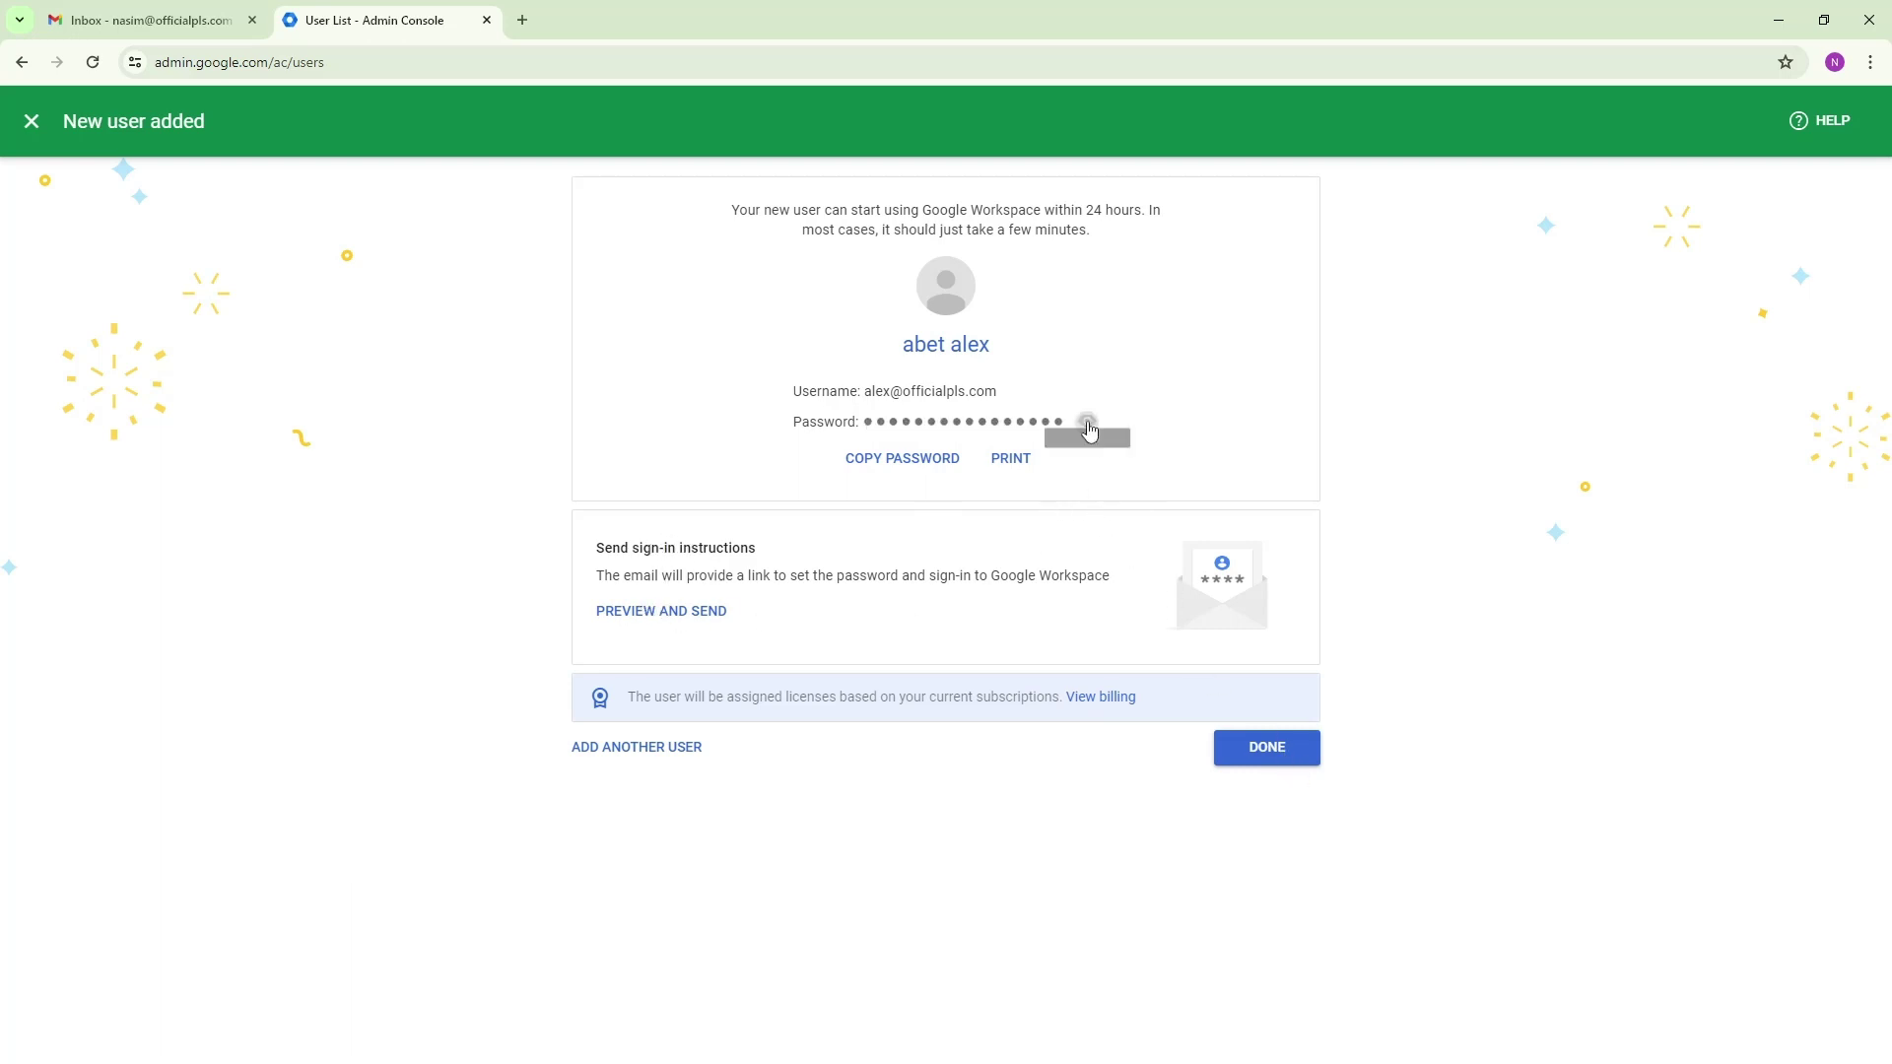
click(1274, 747)
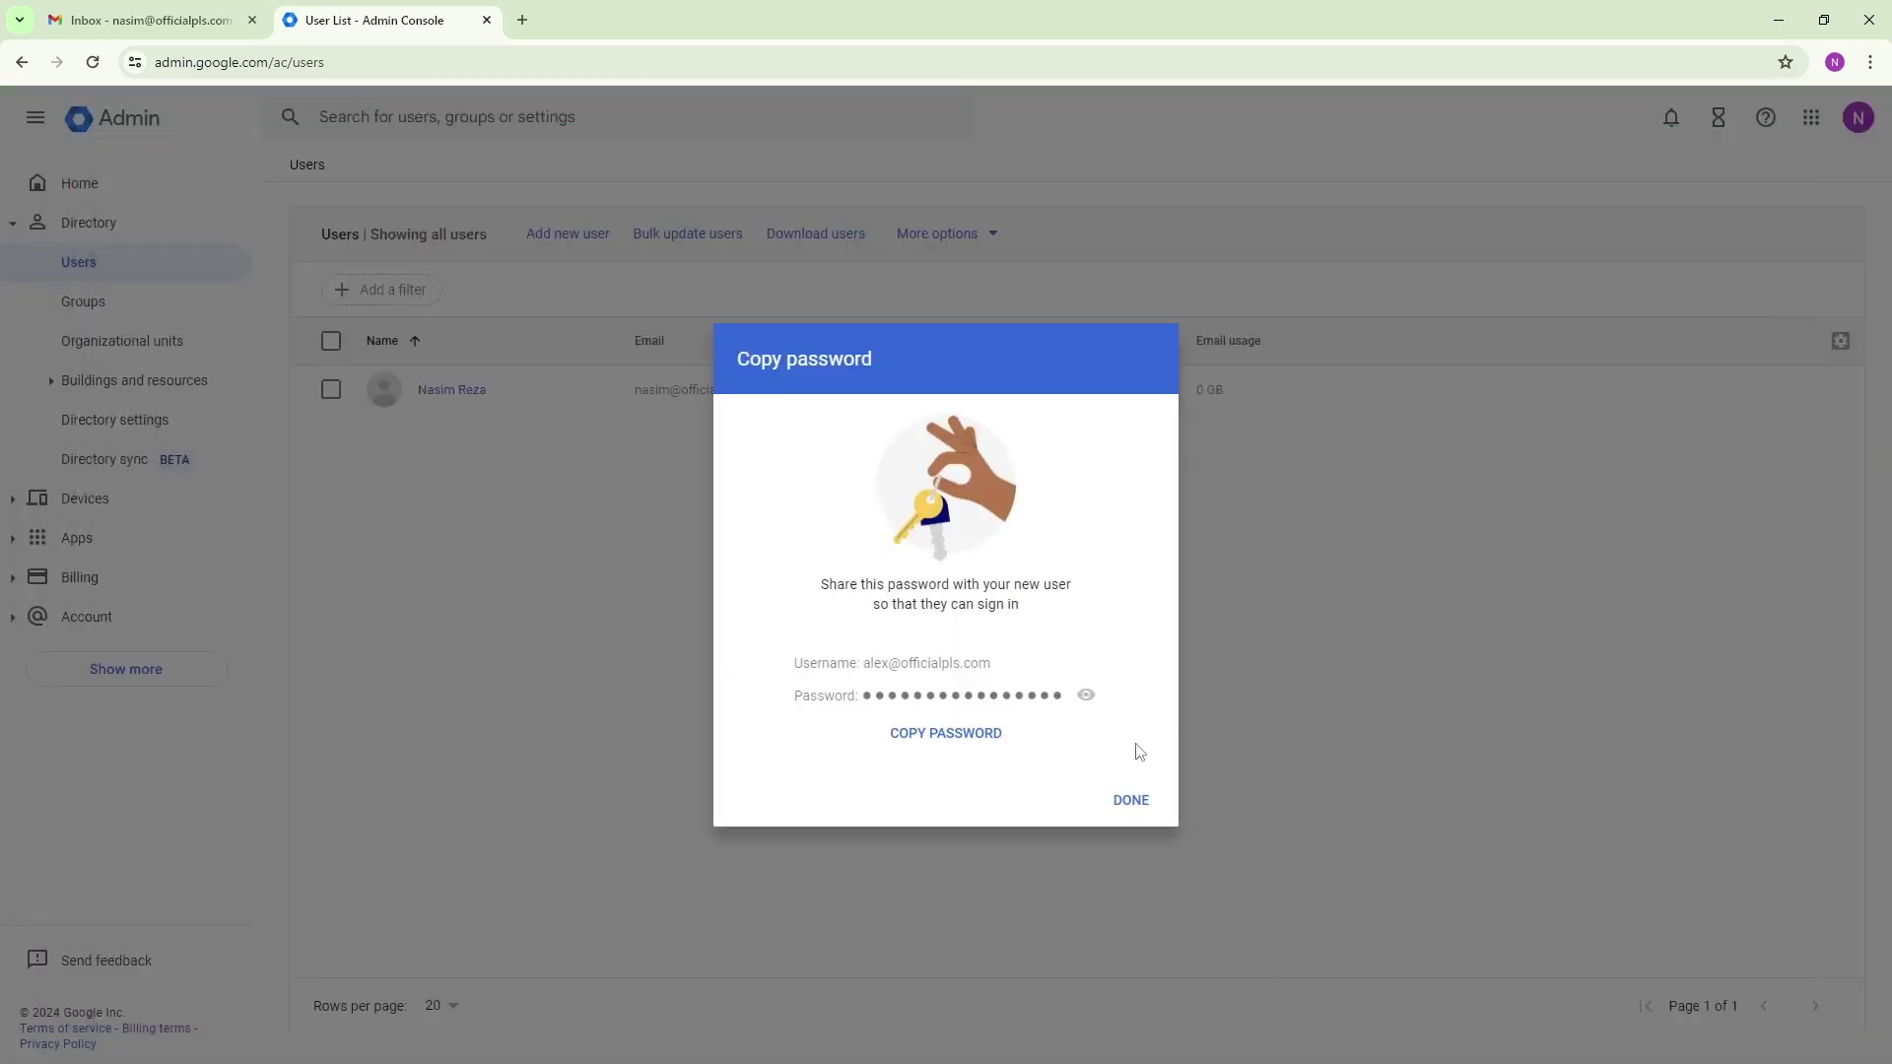
click(1131, 800)
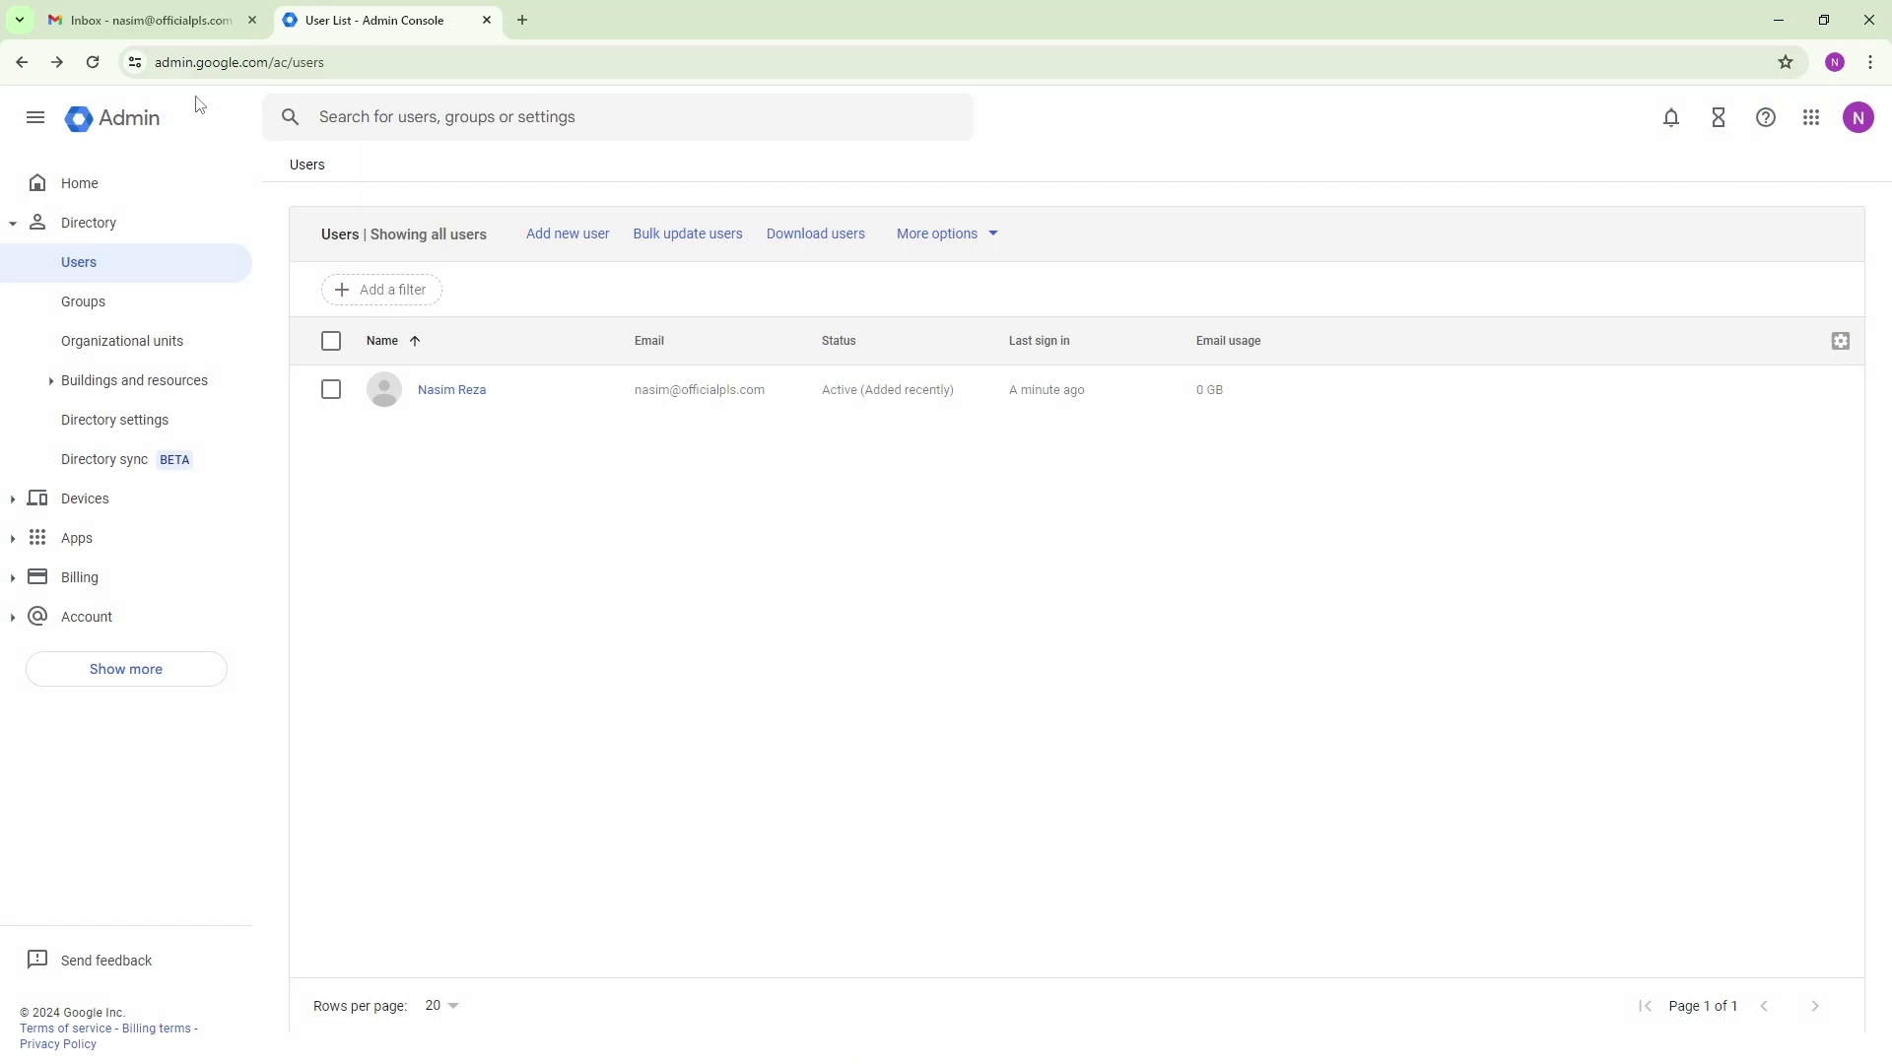
click(92, 62)
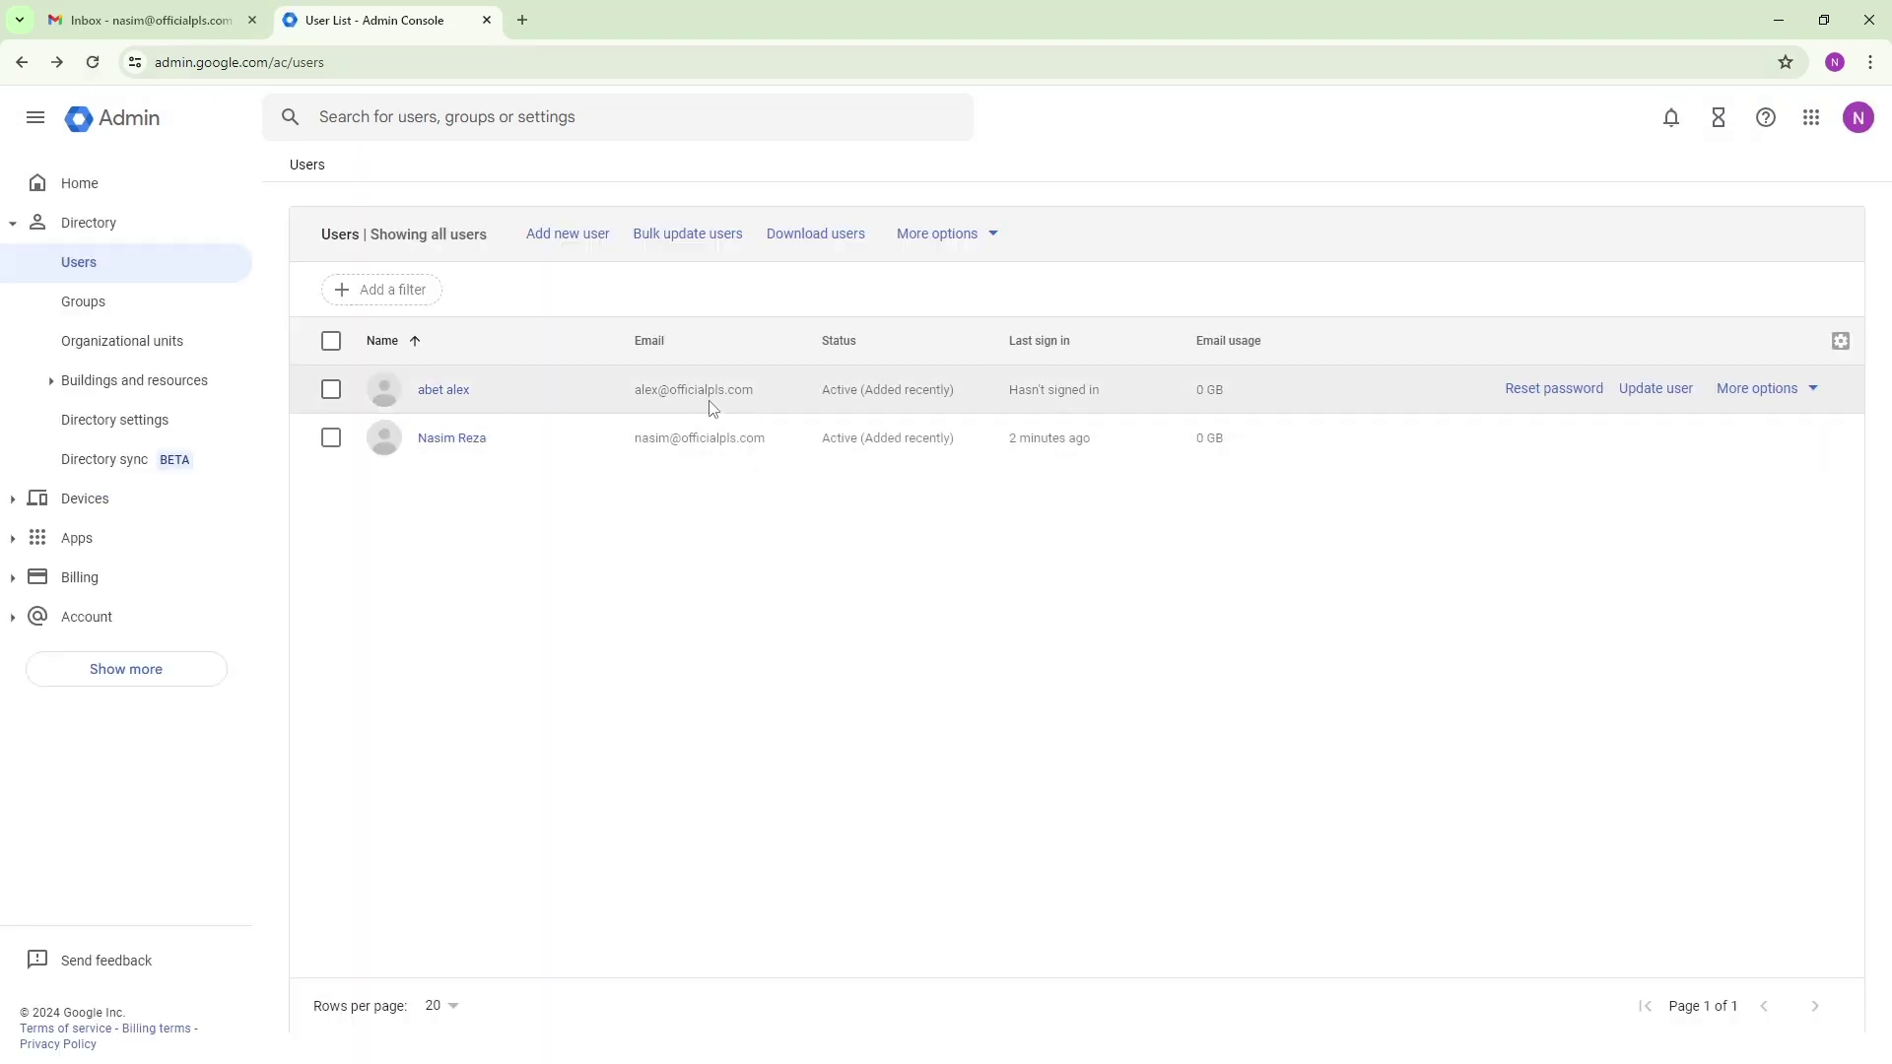
drag(636, 390, 776, 386)
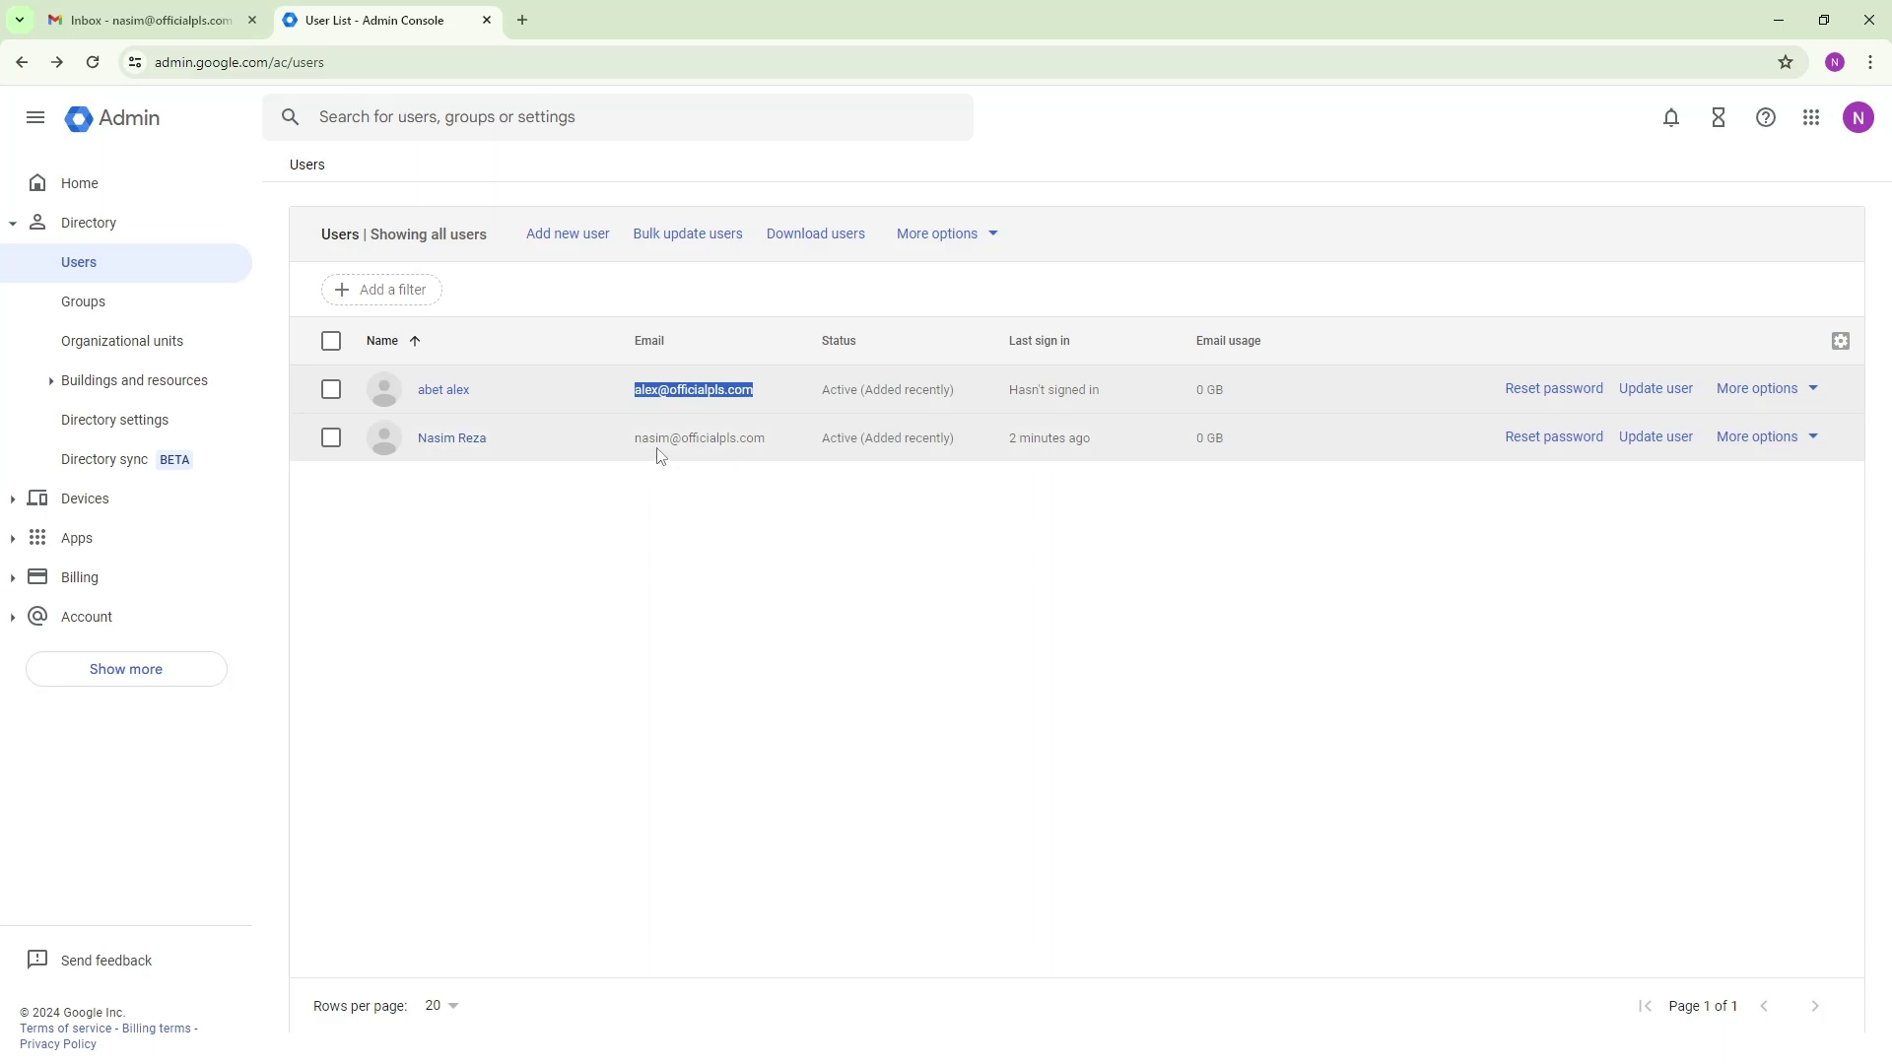
drag(635, 439, 773, 443)
click(979, 612)
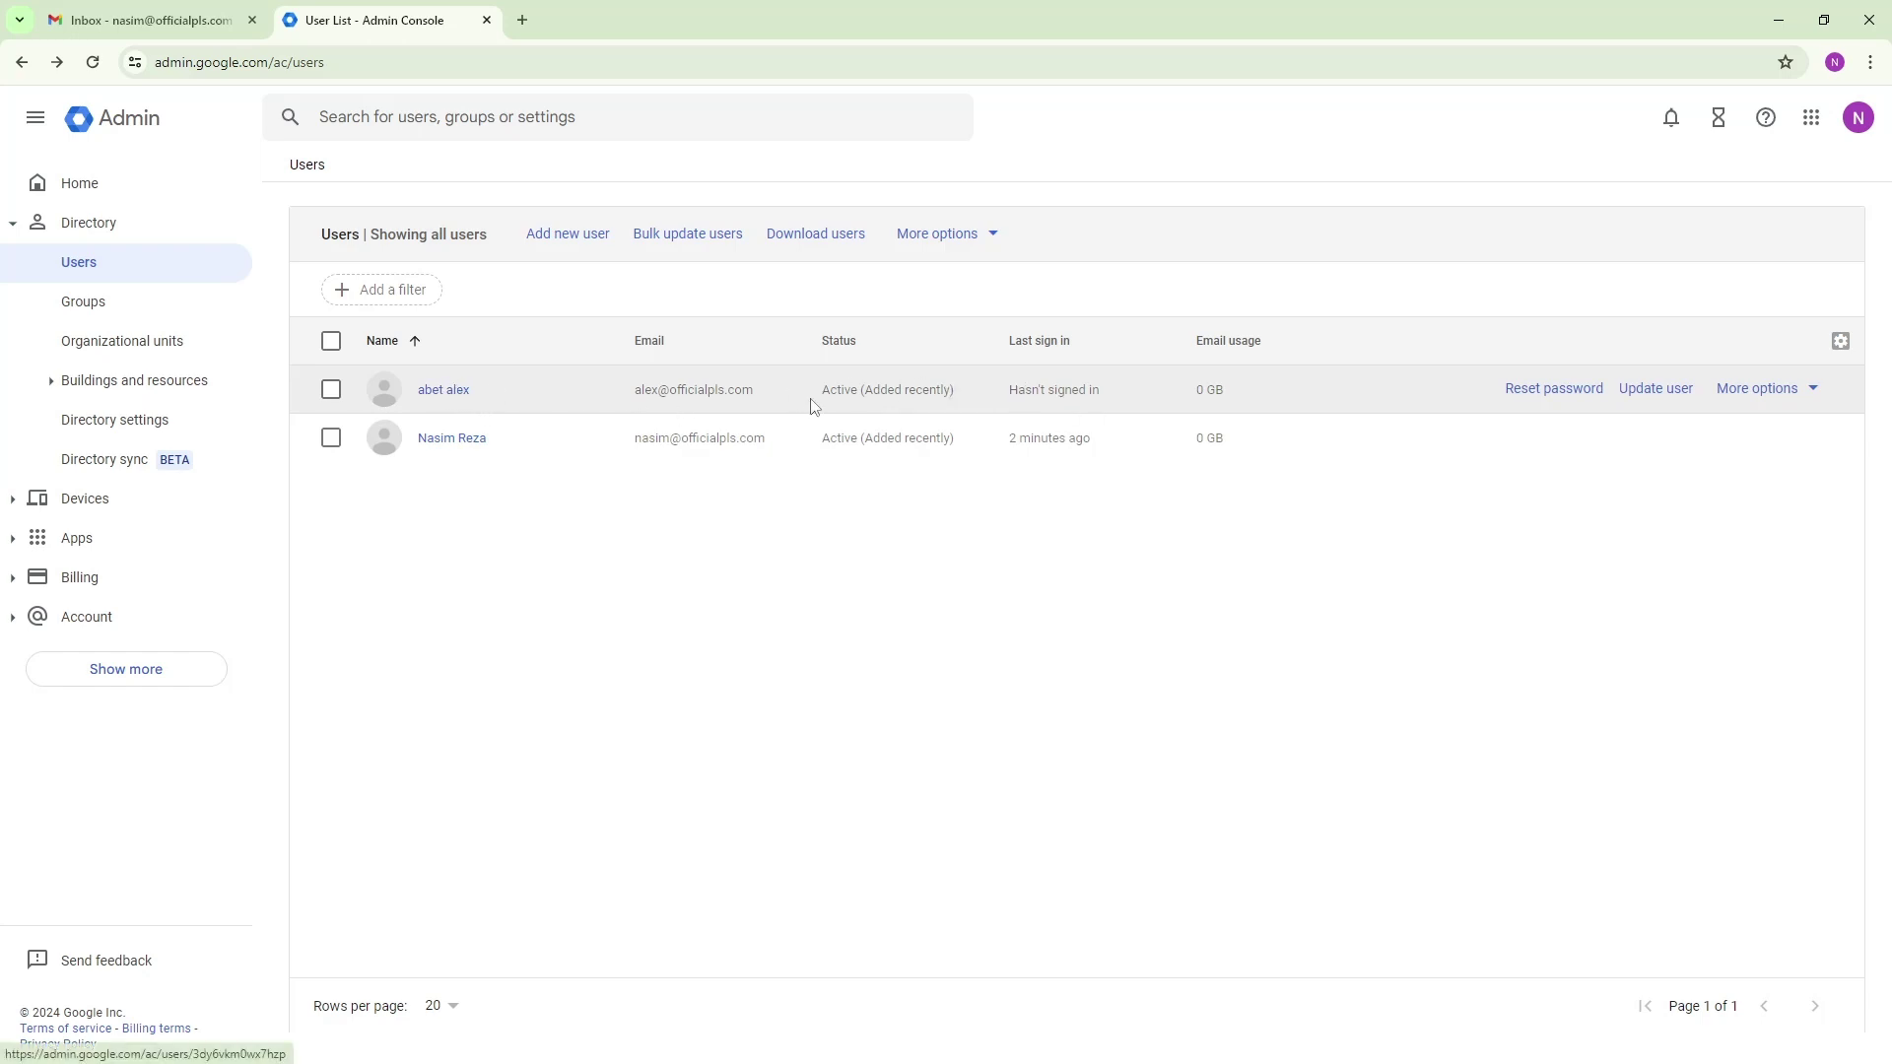
drag(747, 395, 645, 399)
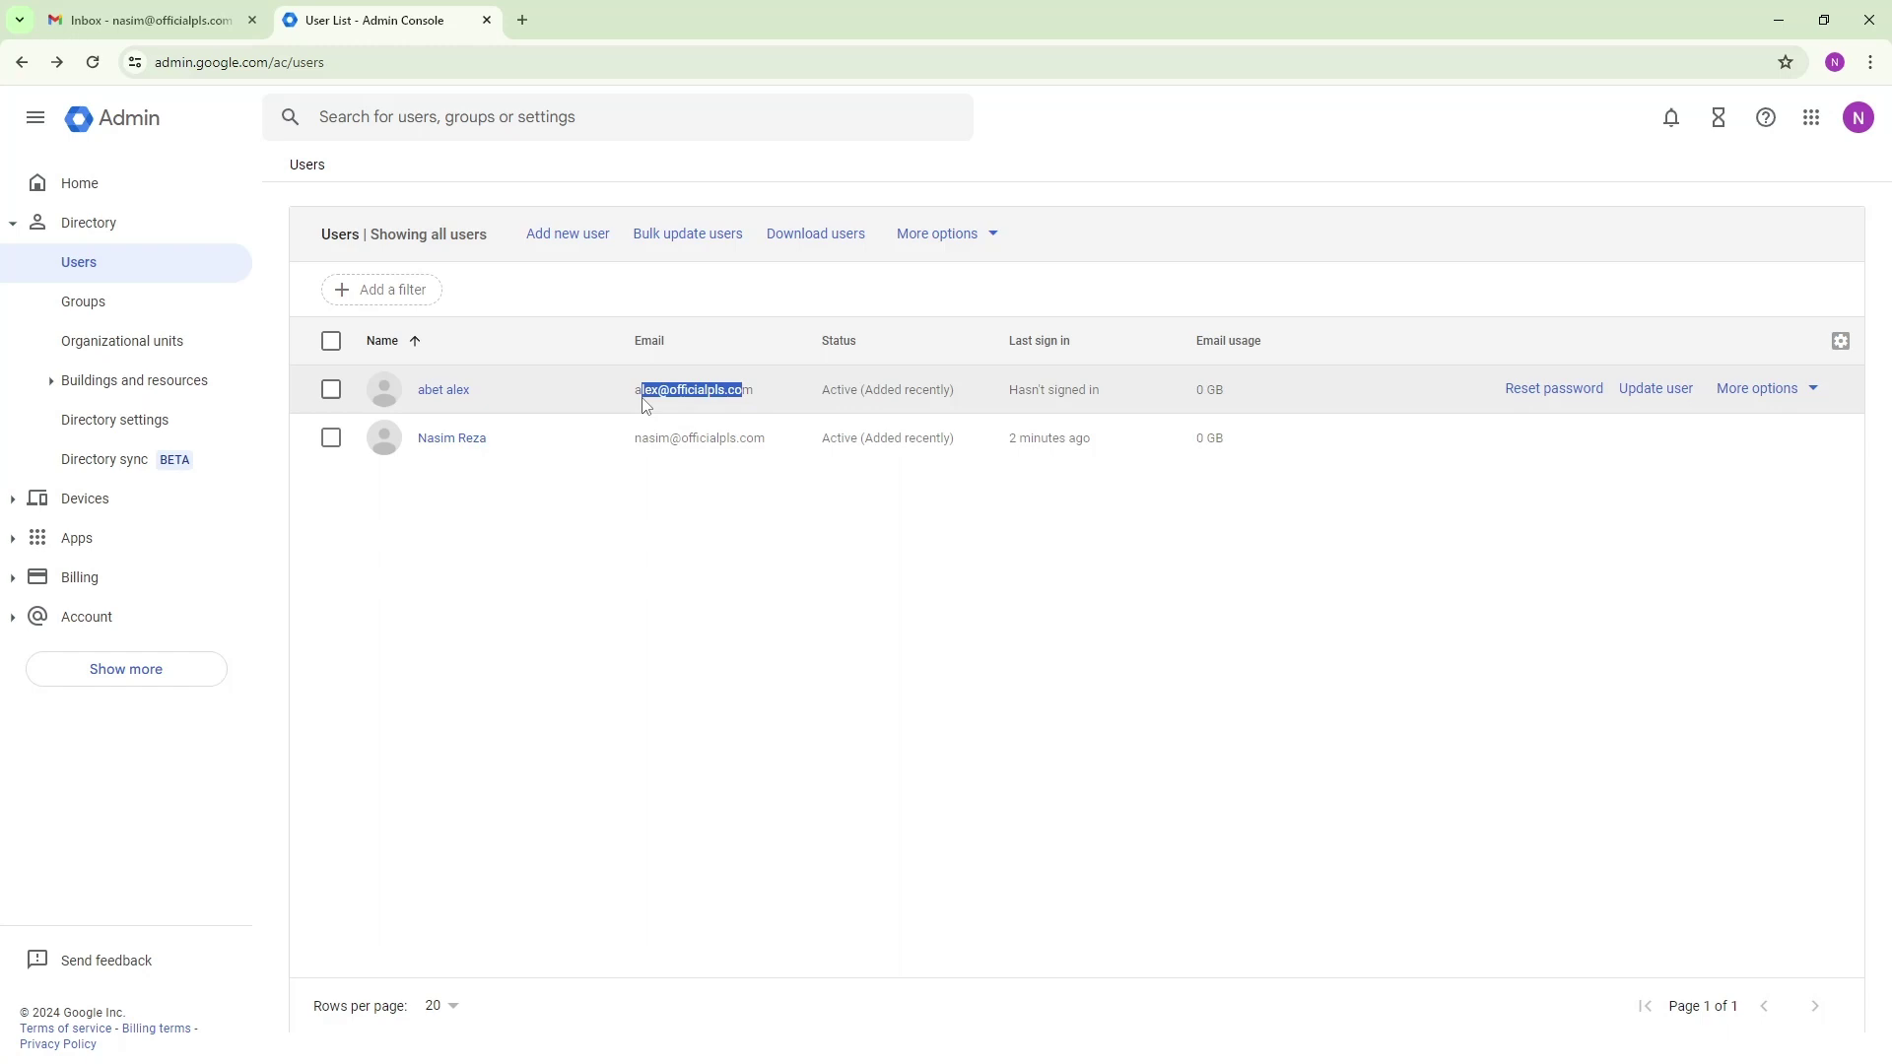
click(677, 397)
drag(638, 397, 766, 389)
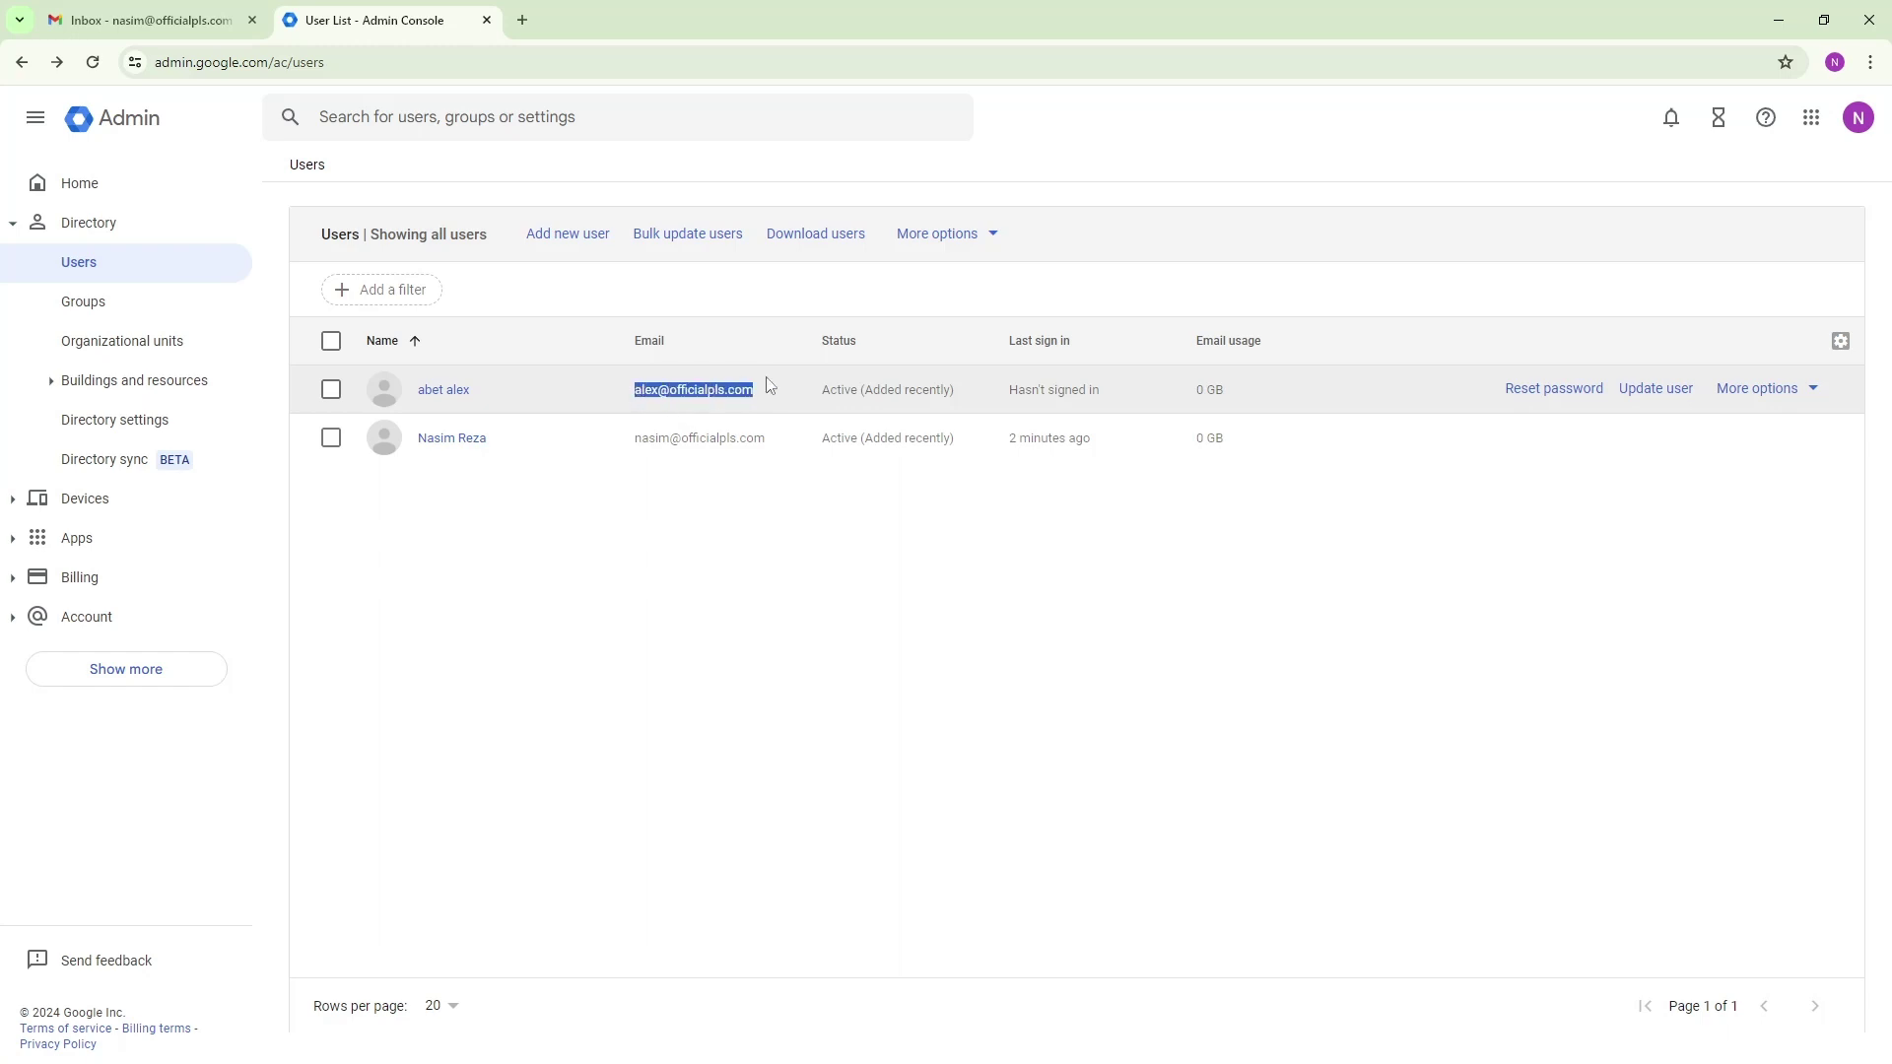
click(748, 680)
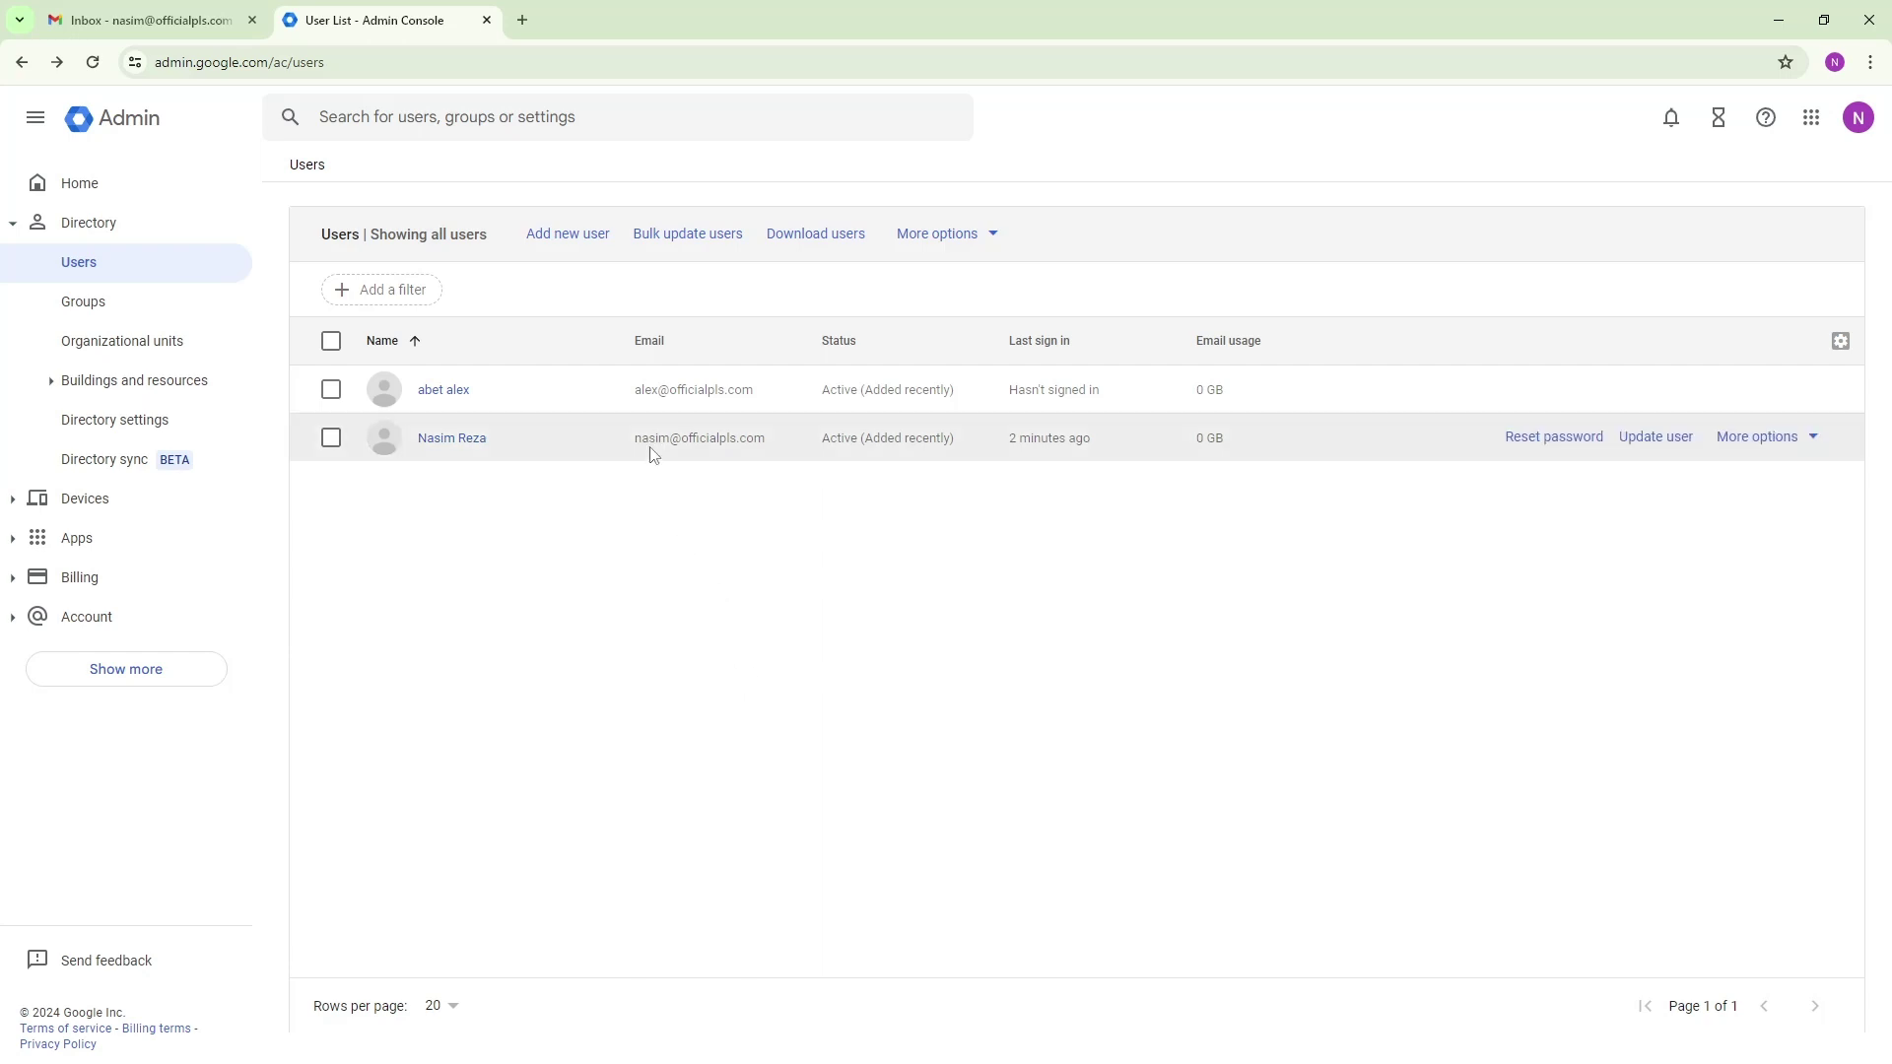
drag(637, 437, 800, 437)
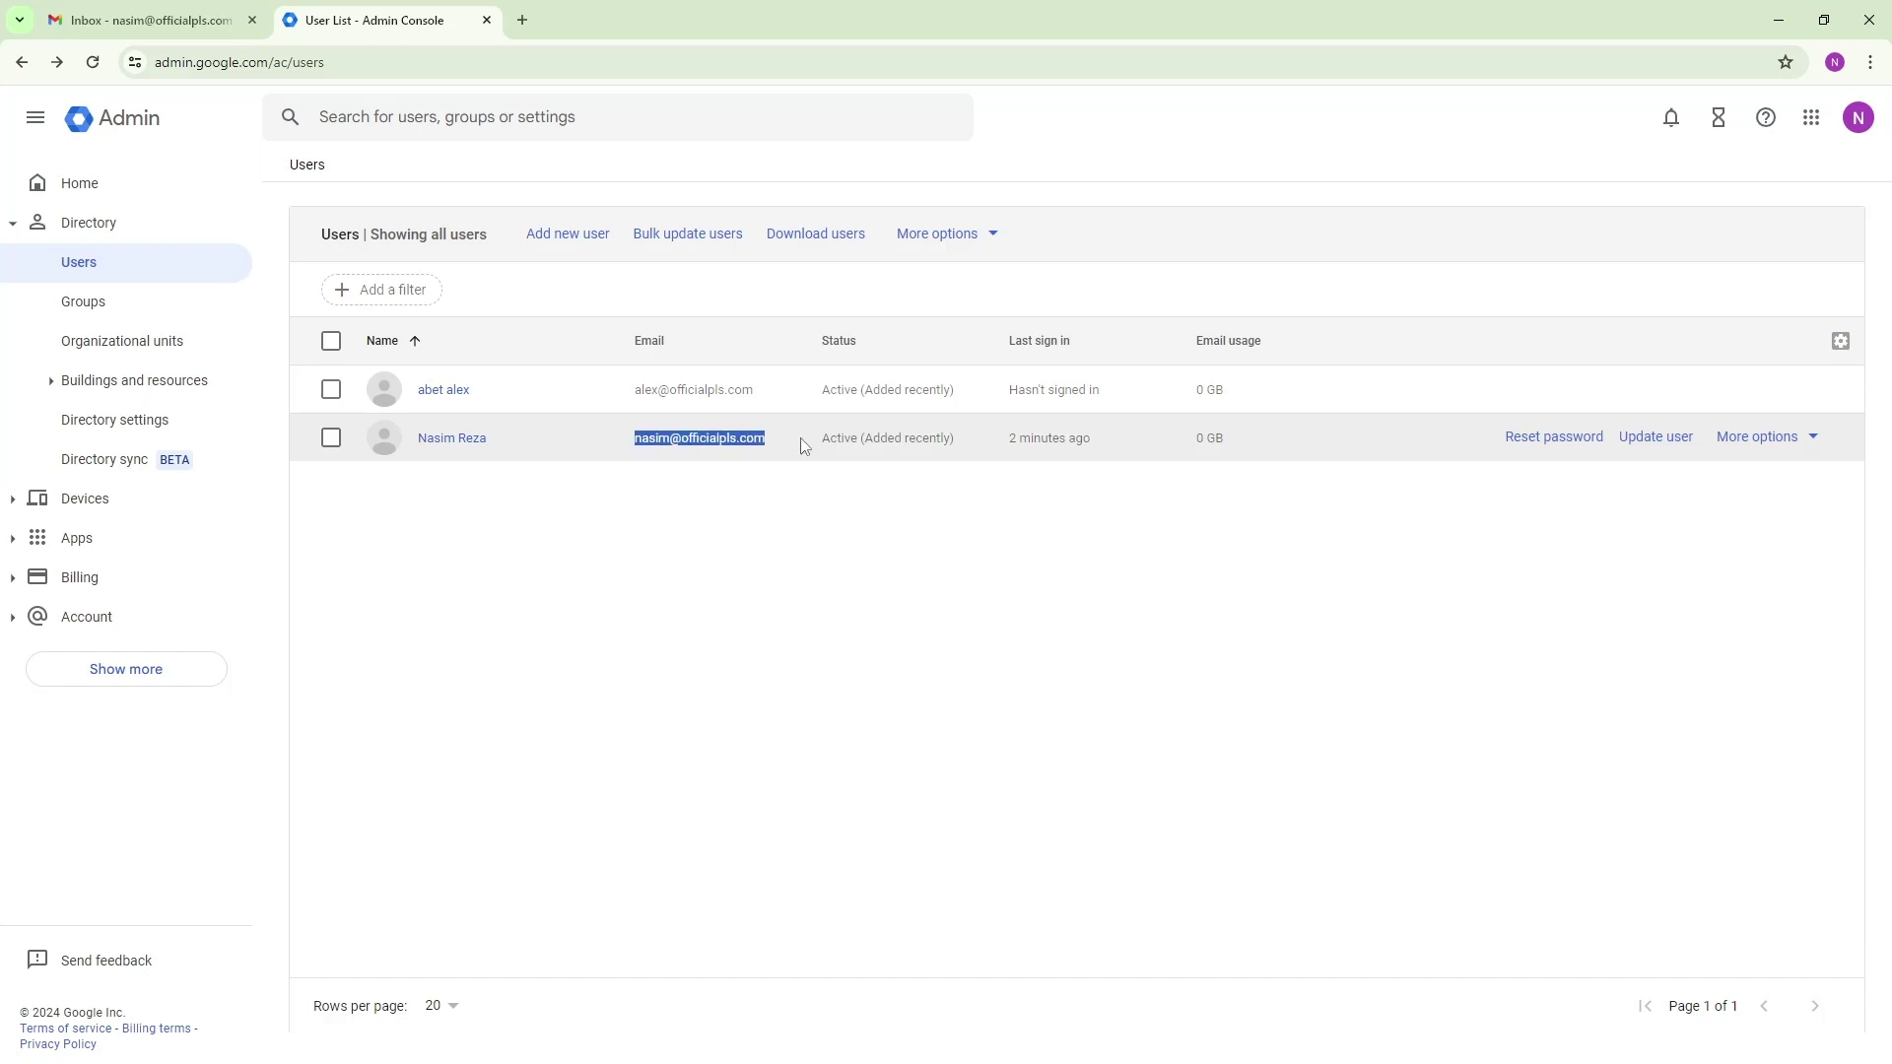
click(751, 513)
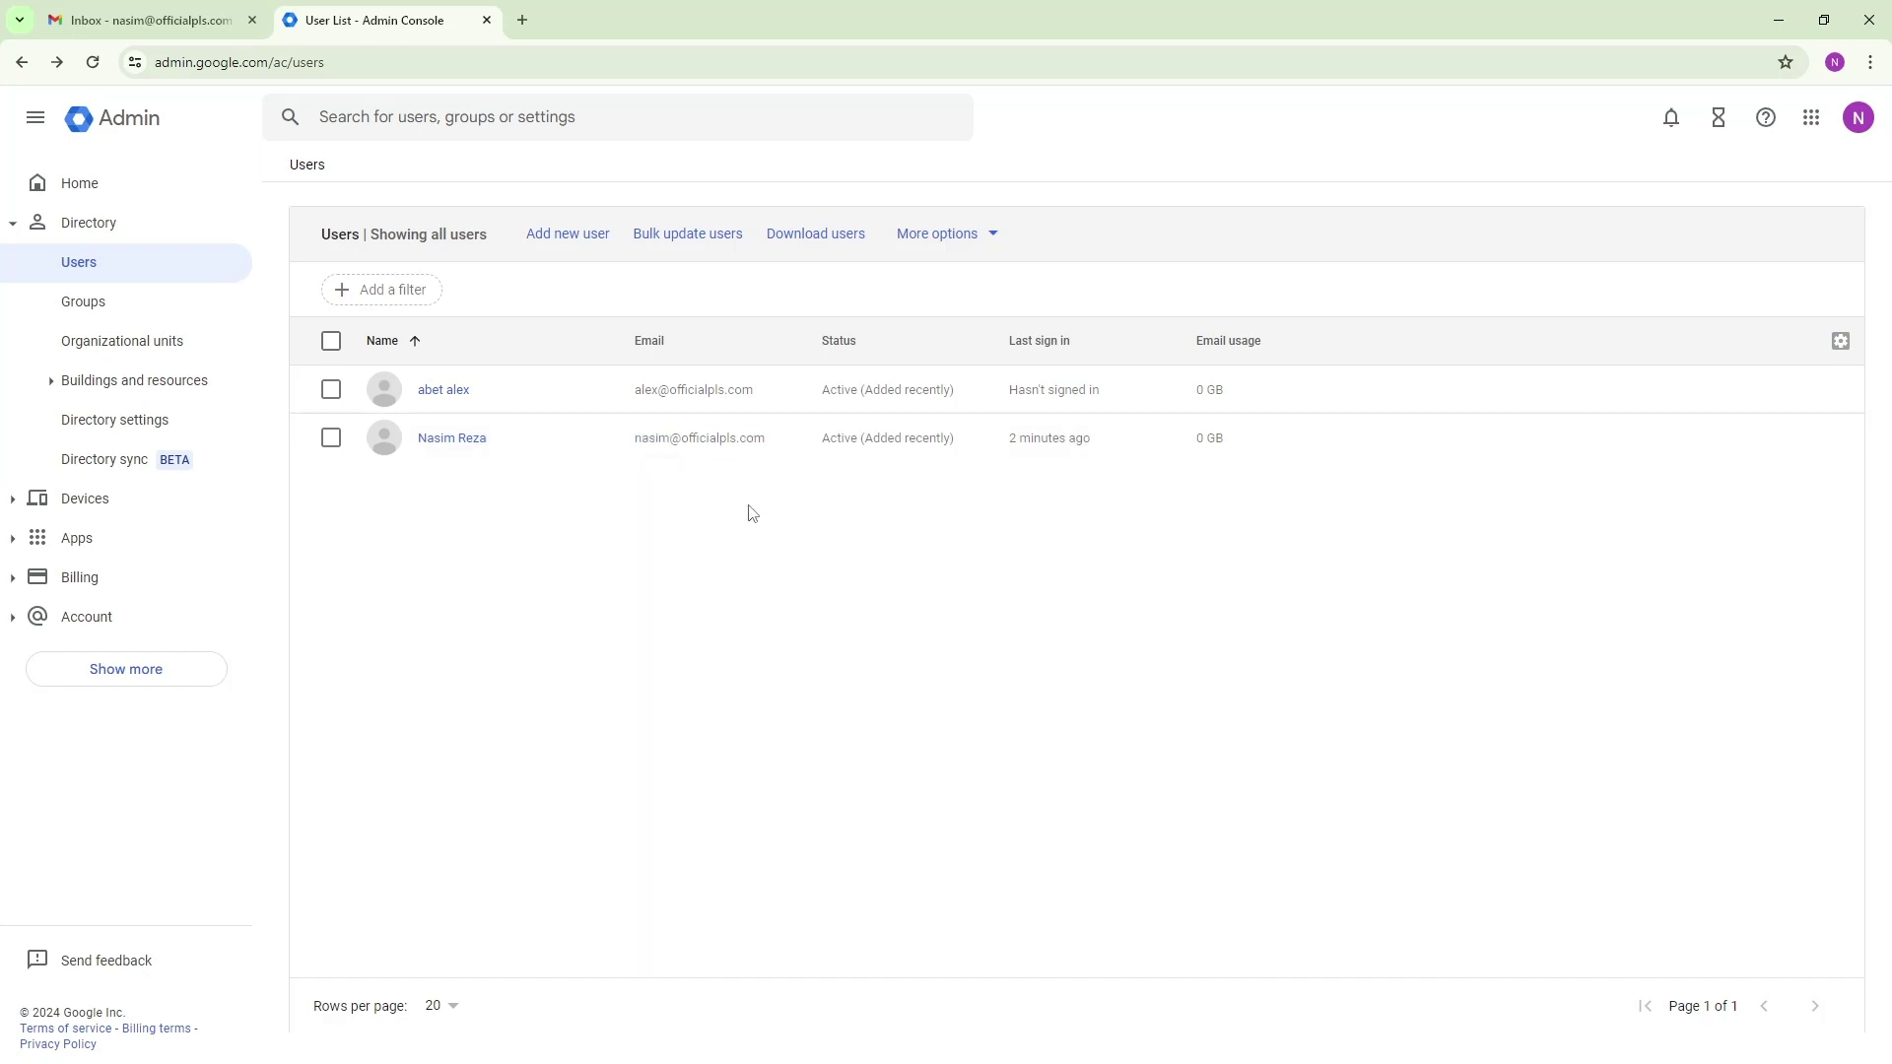
click(470, 446)
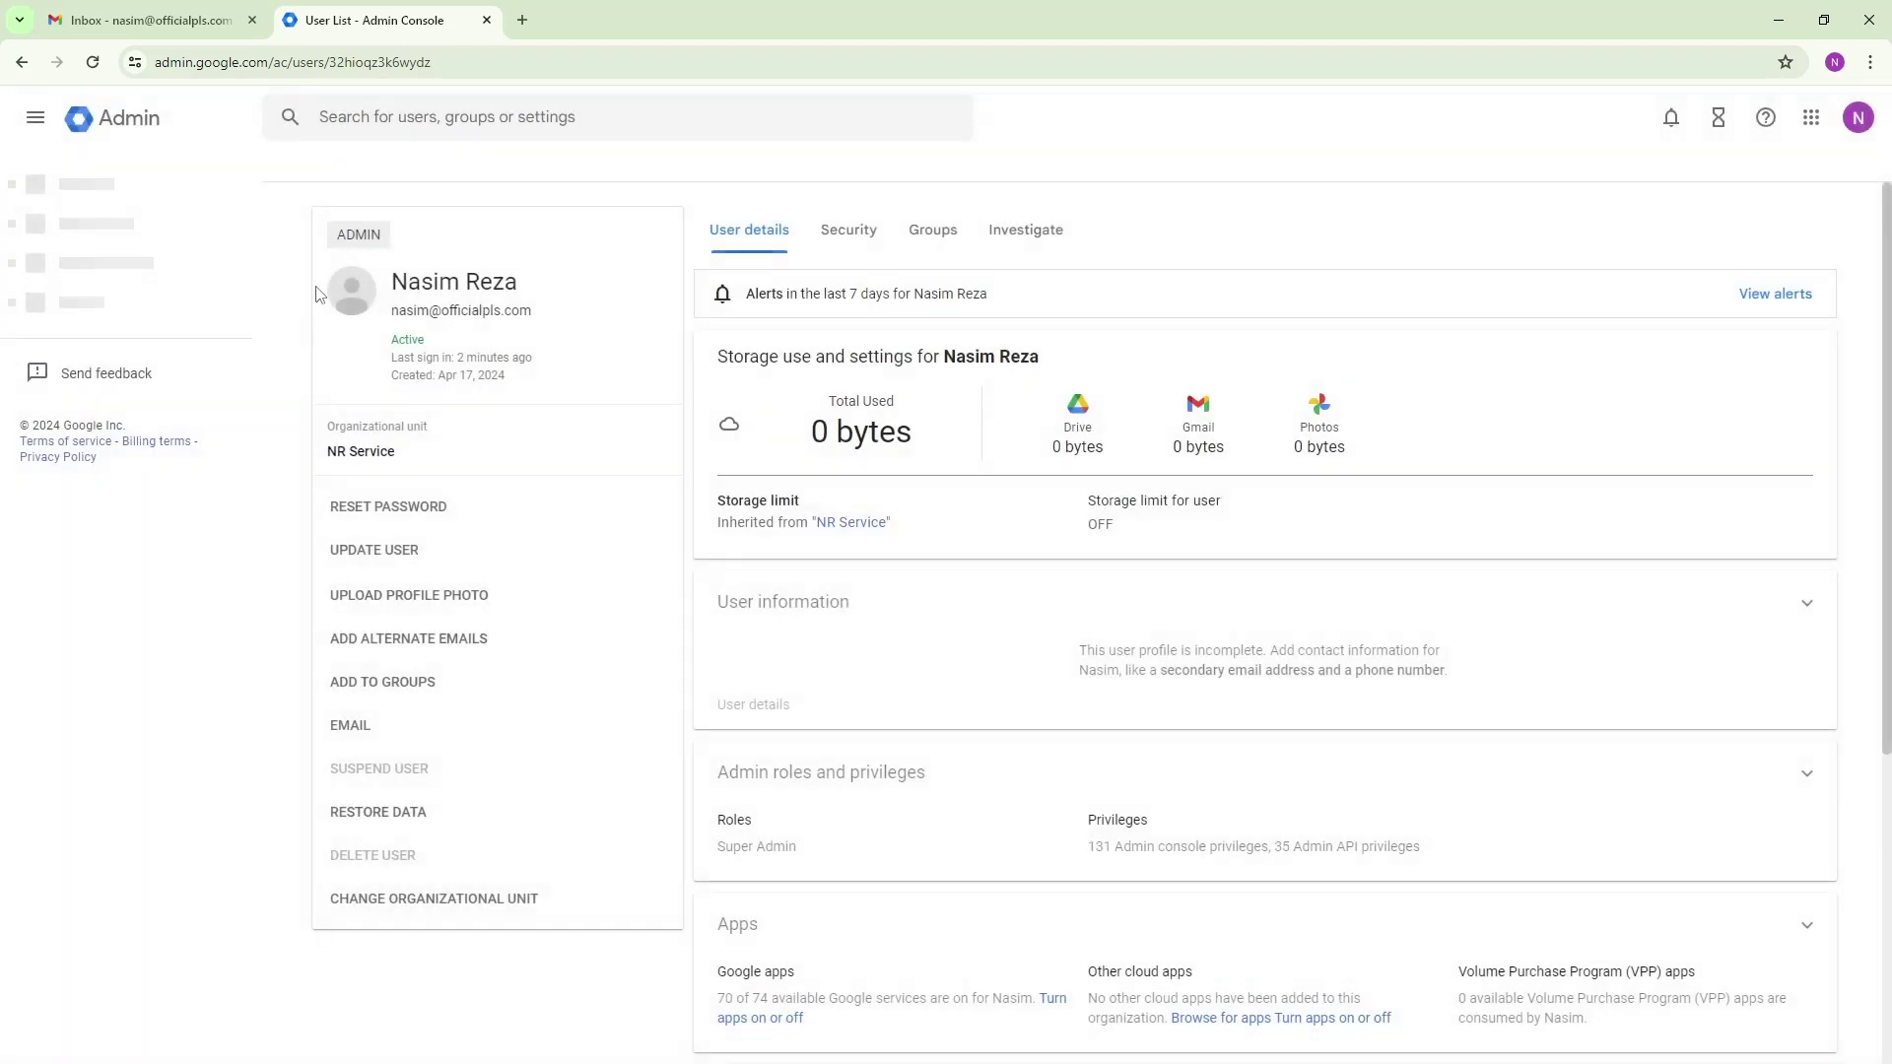
Select the newly added user in the Users list and choose Delete selected users
click(22, 62)
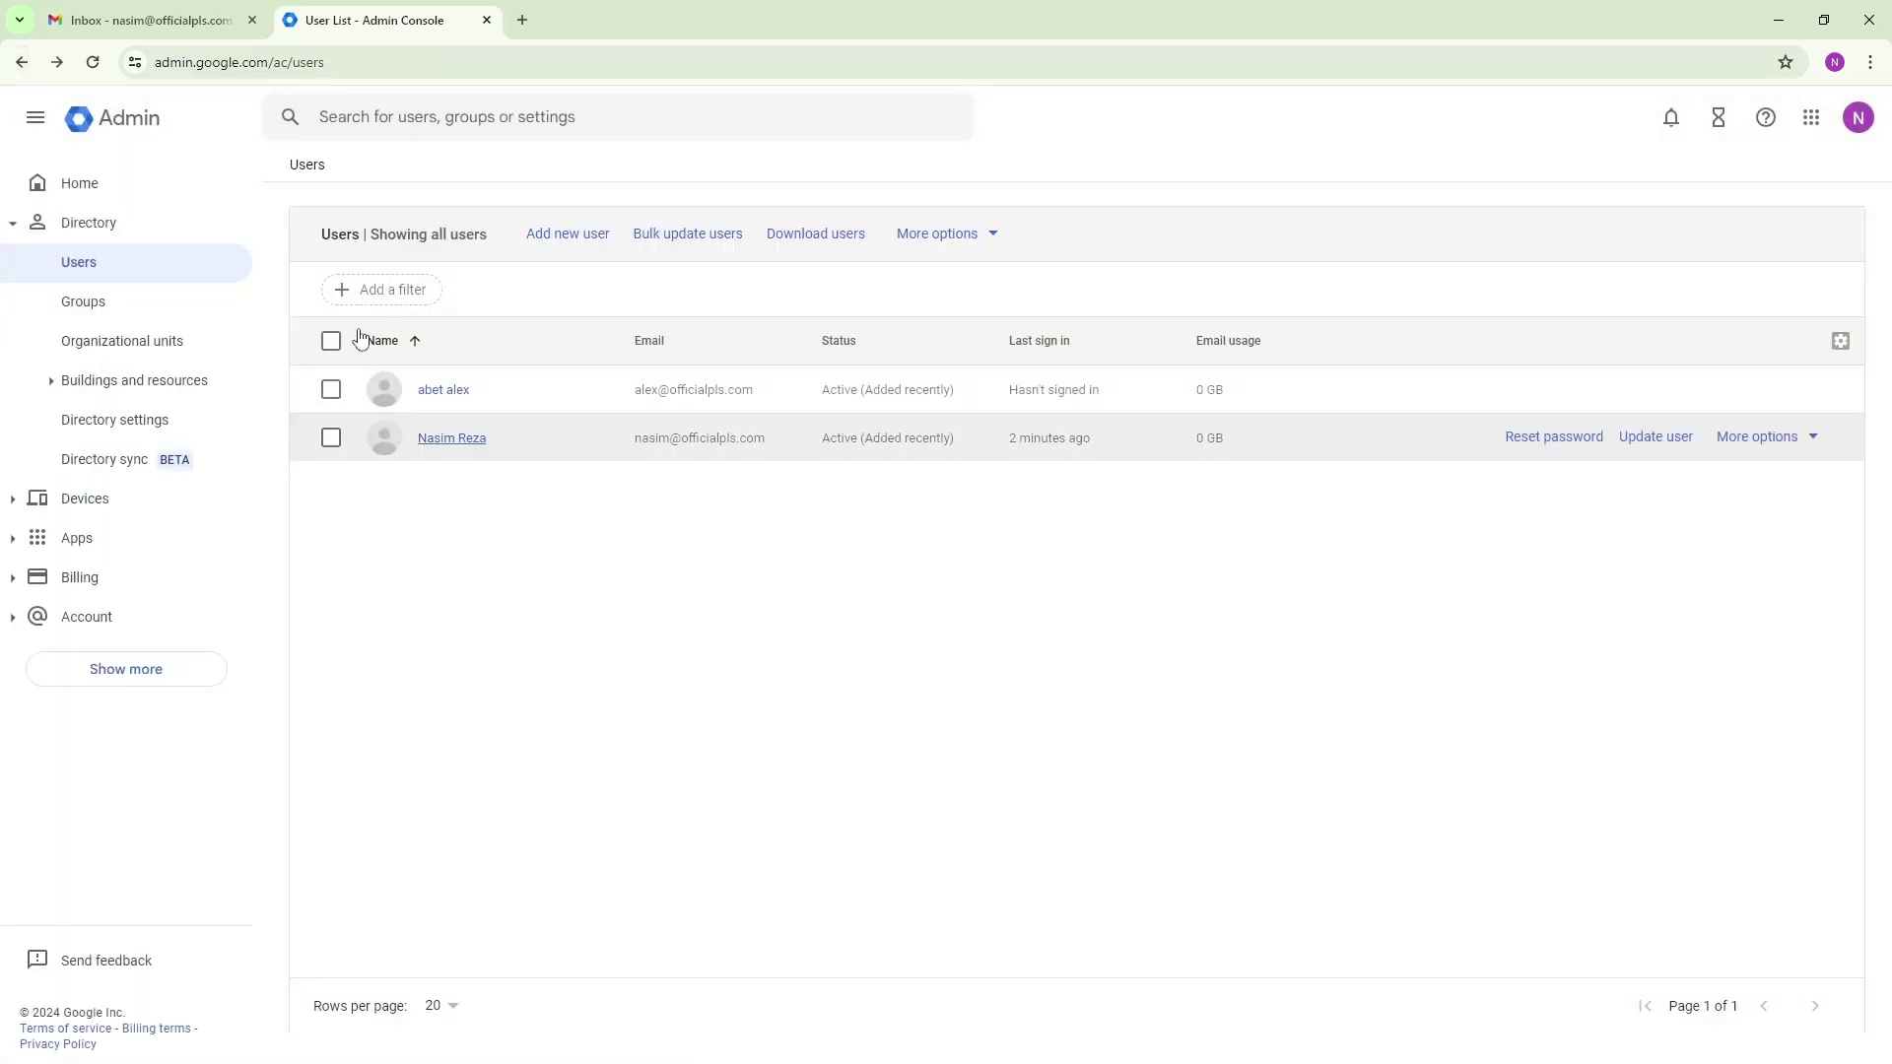
click(331, 389)
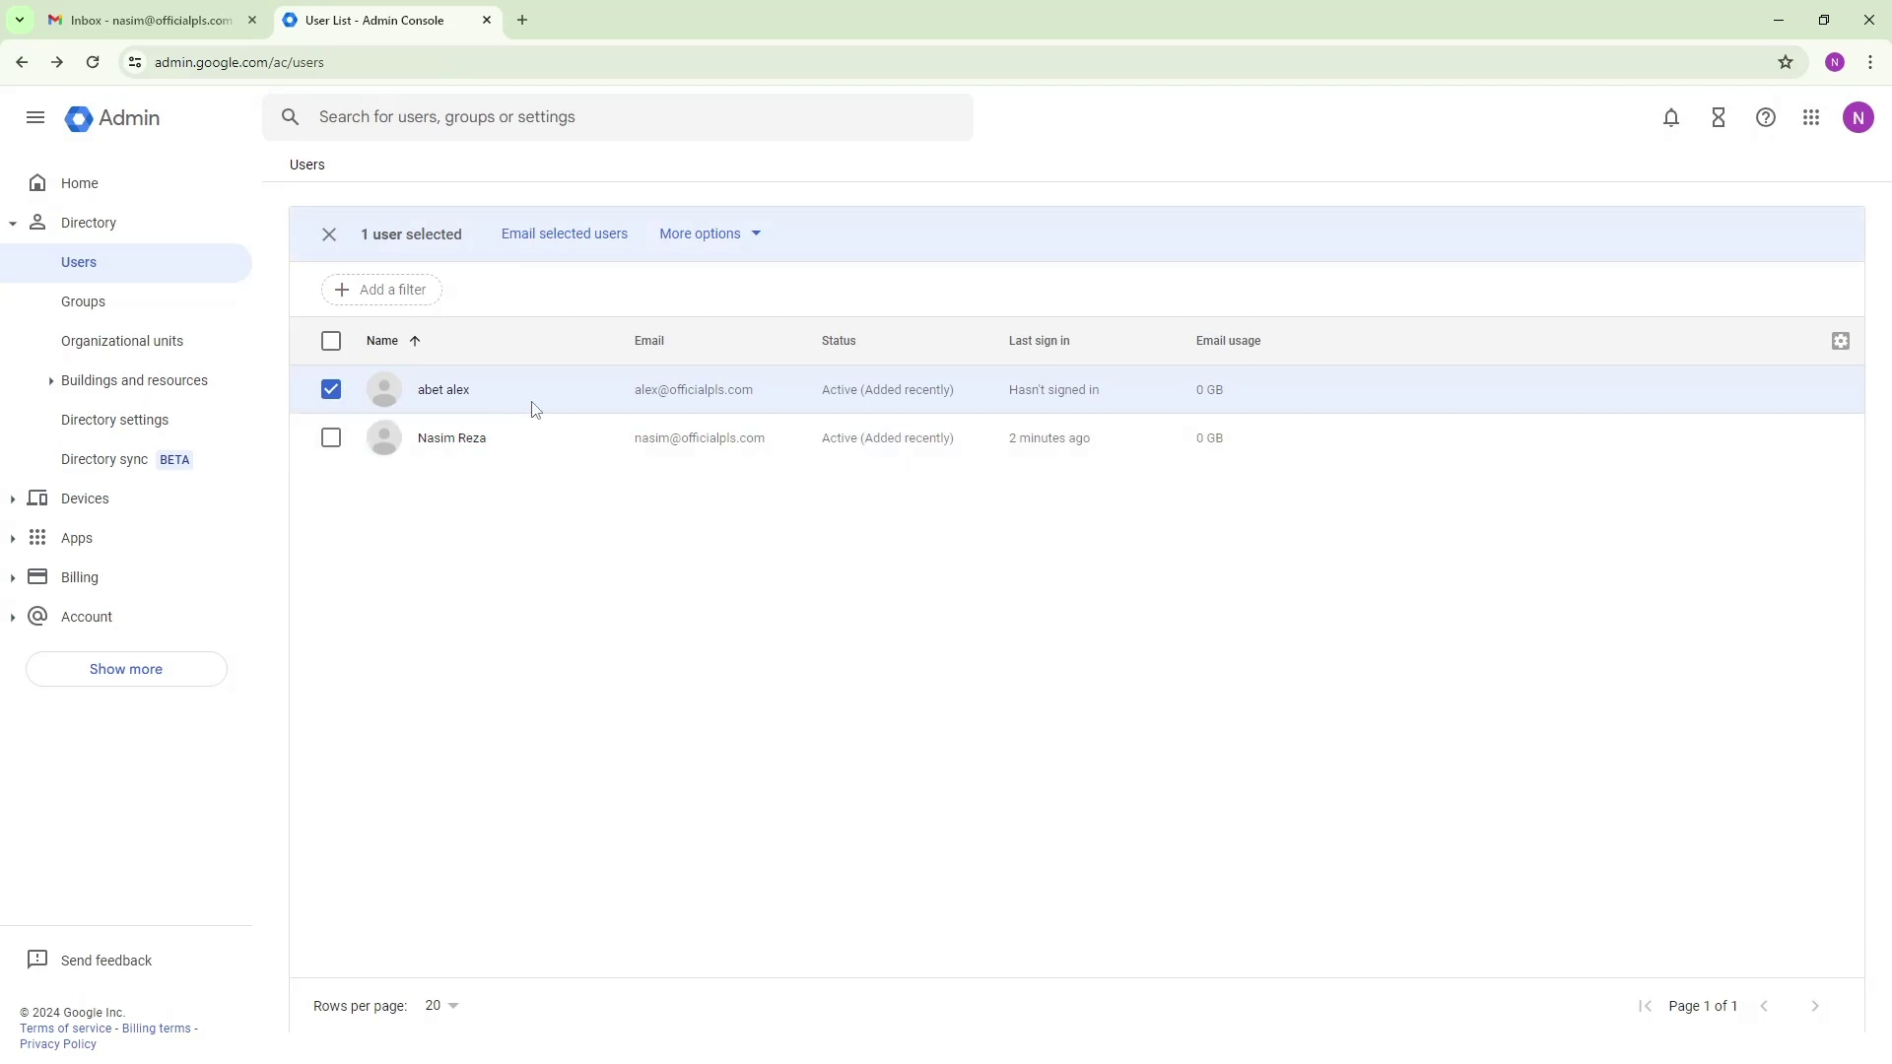
click(736, 247)
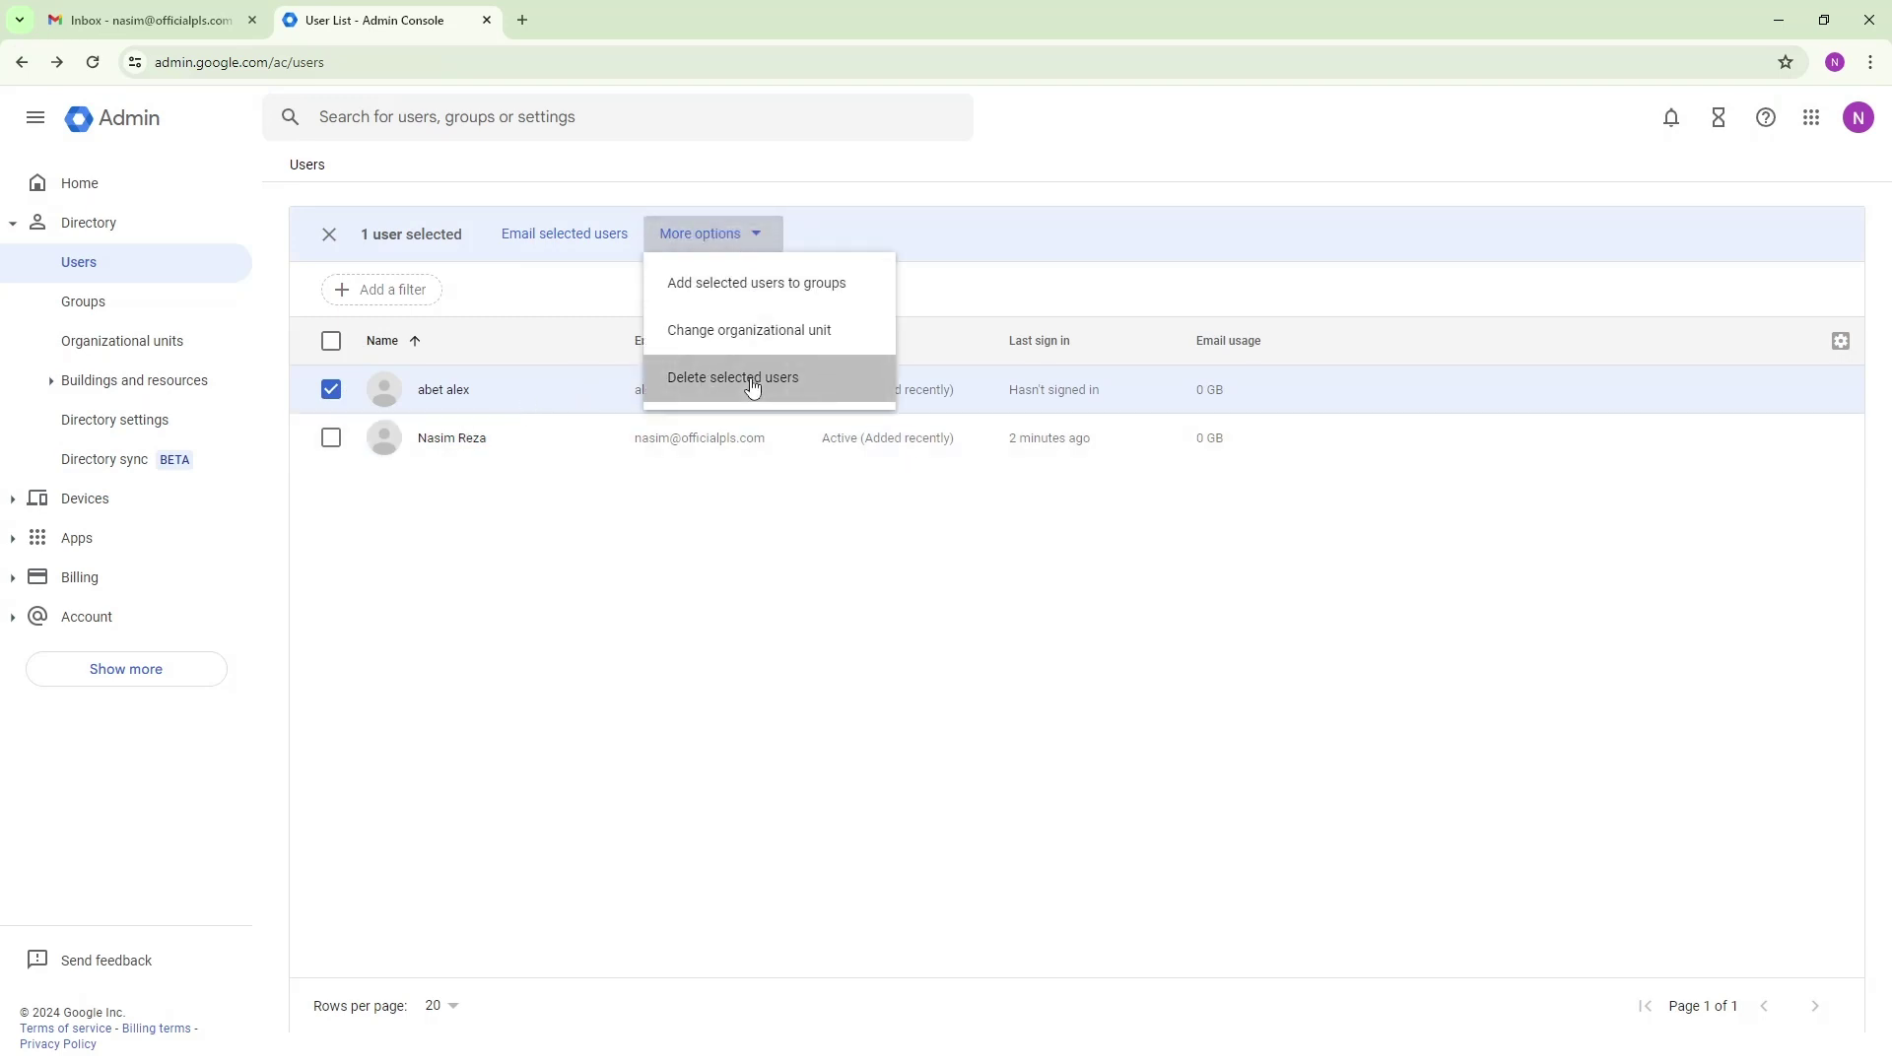
click(751, 383)
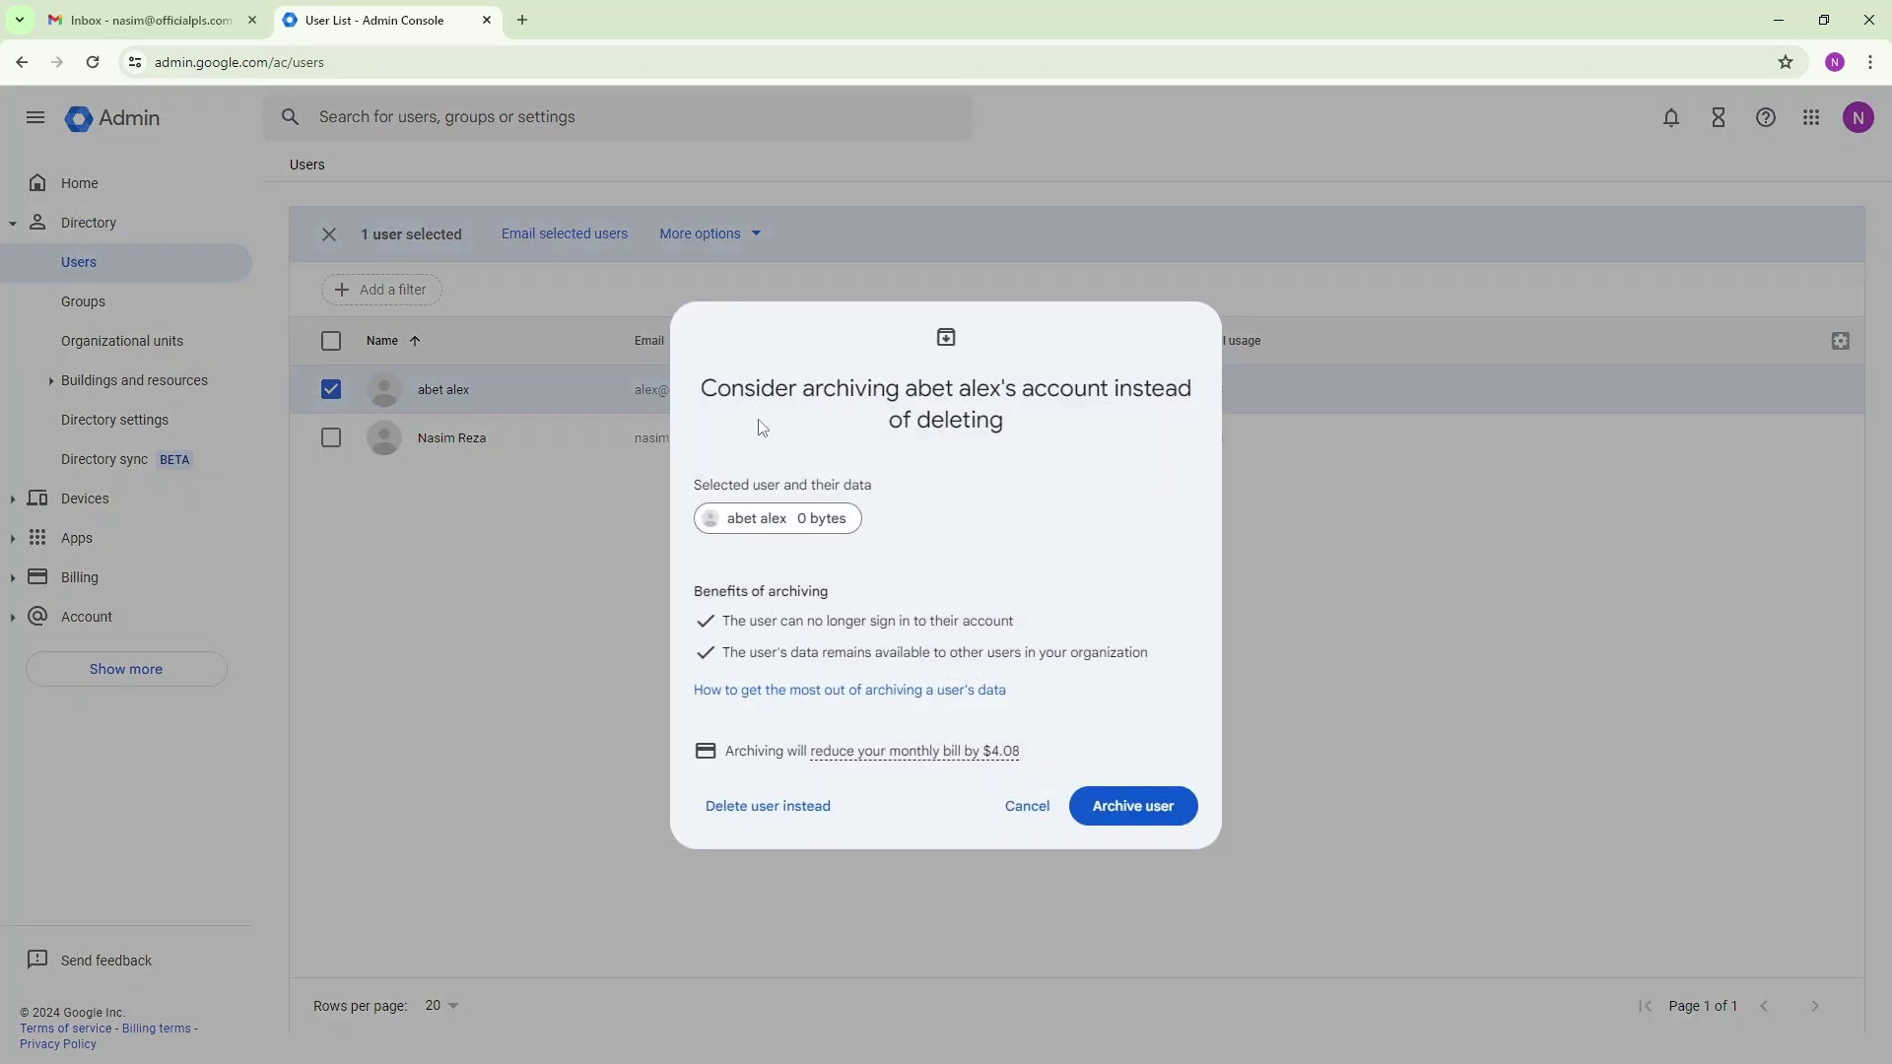
drag(727, 754, 1089, 747)
click(1089, 747)
Choose deletion over archiving, select Don't transfer data, and confirm deleting the user
click(779, 810)
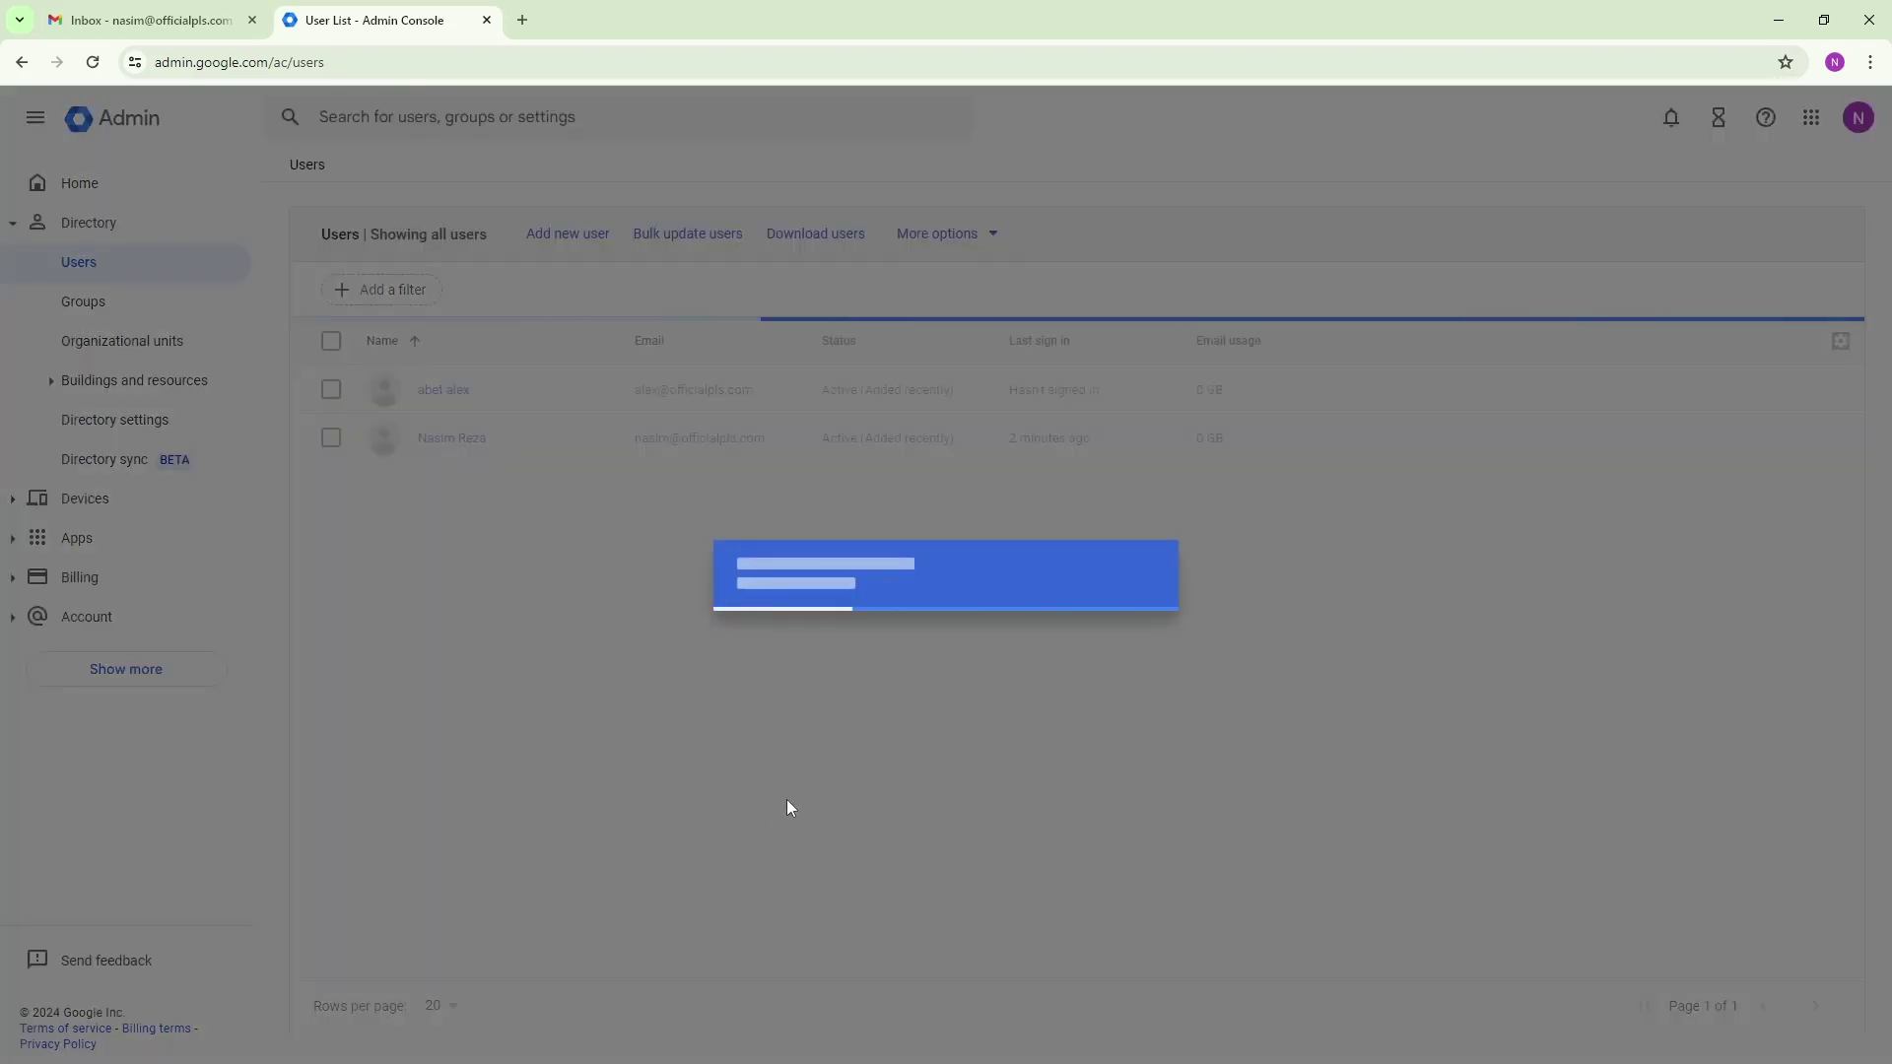
scroll(796, 675, down, 4)
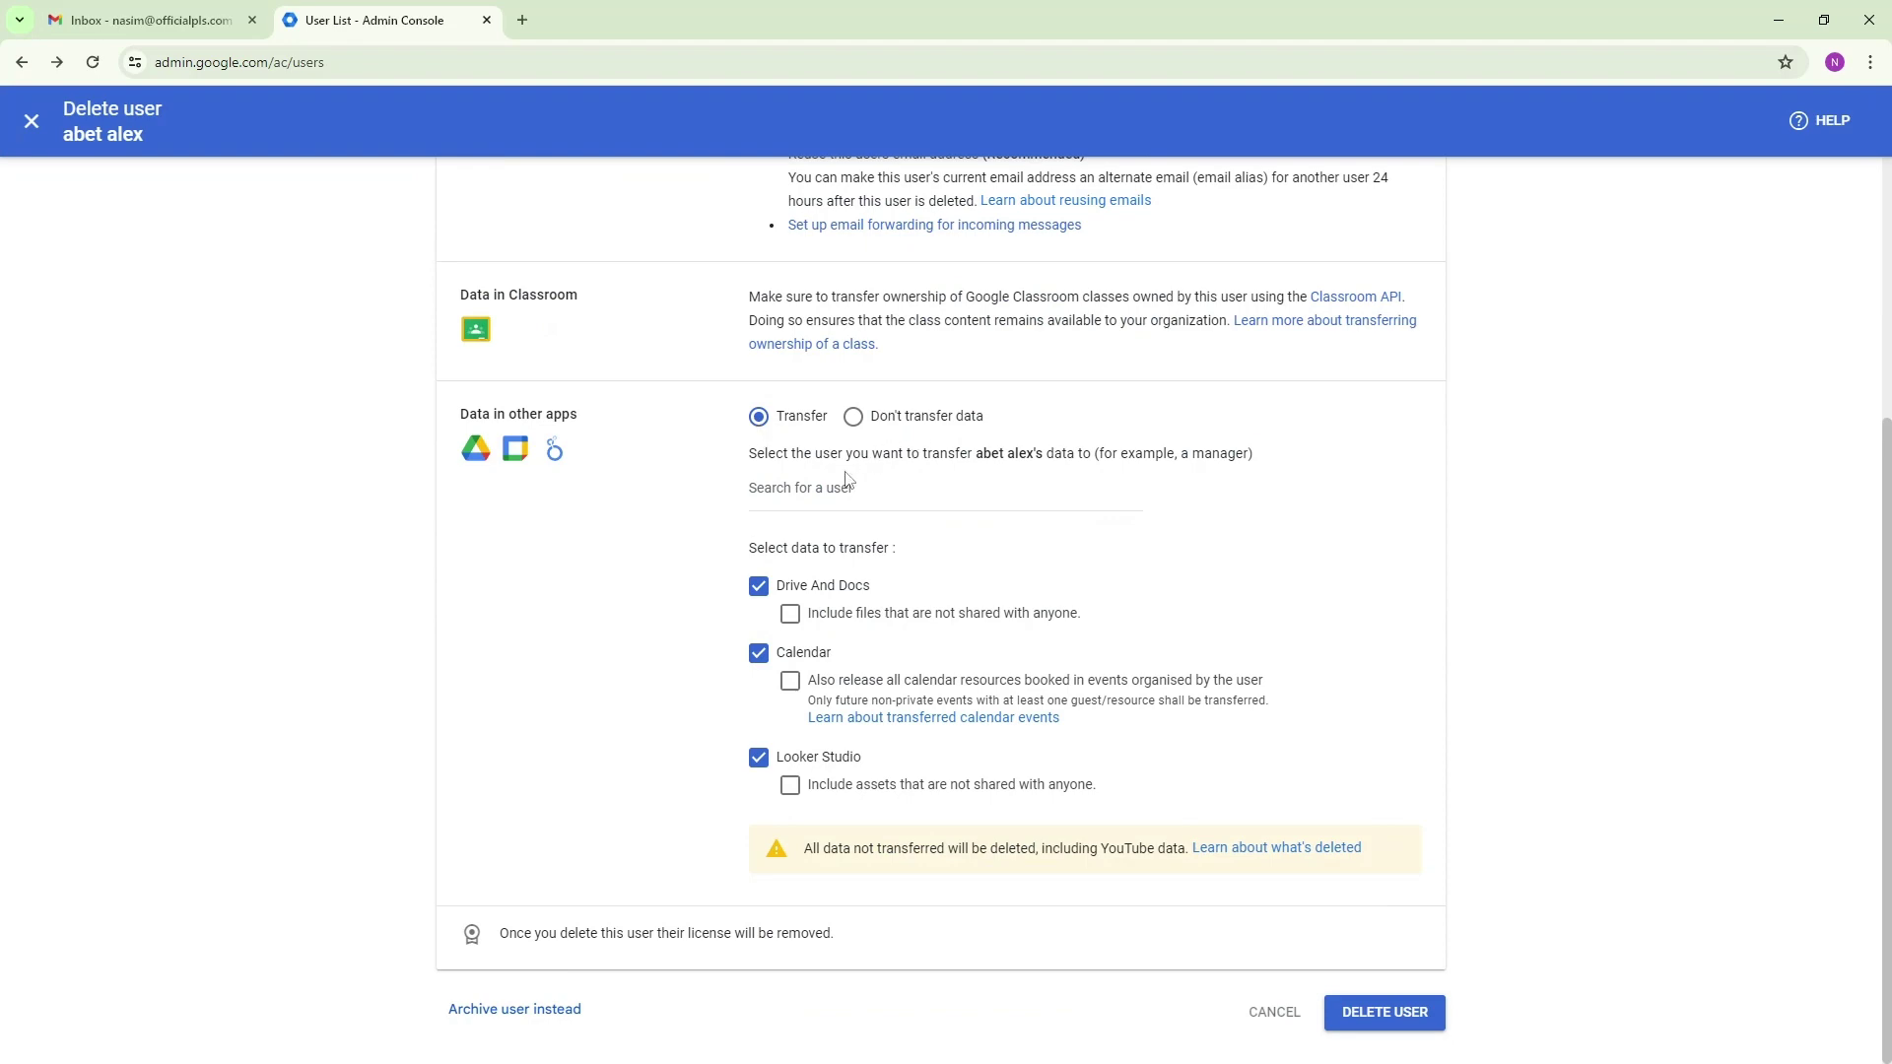
scroll(1109, 784, up, 4)
scroll(1118, 778, down, 4)
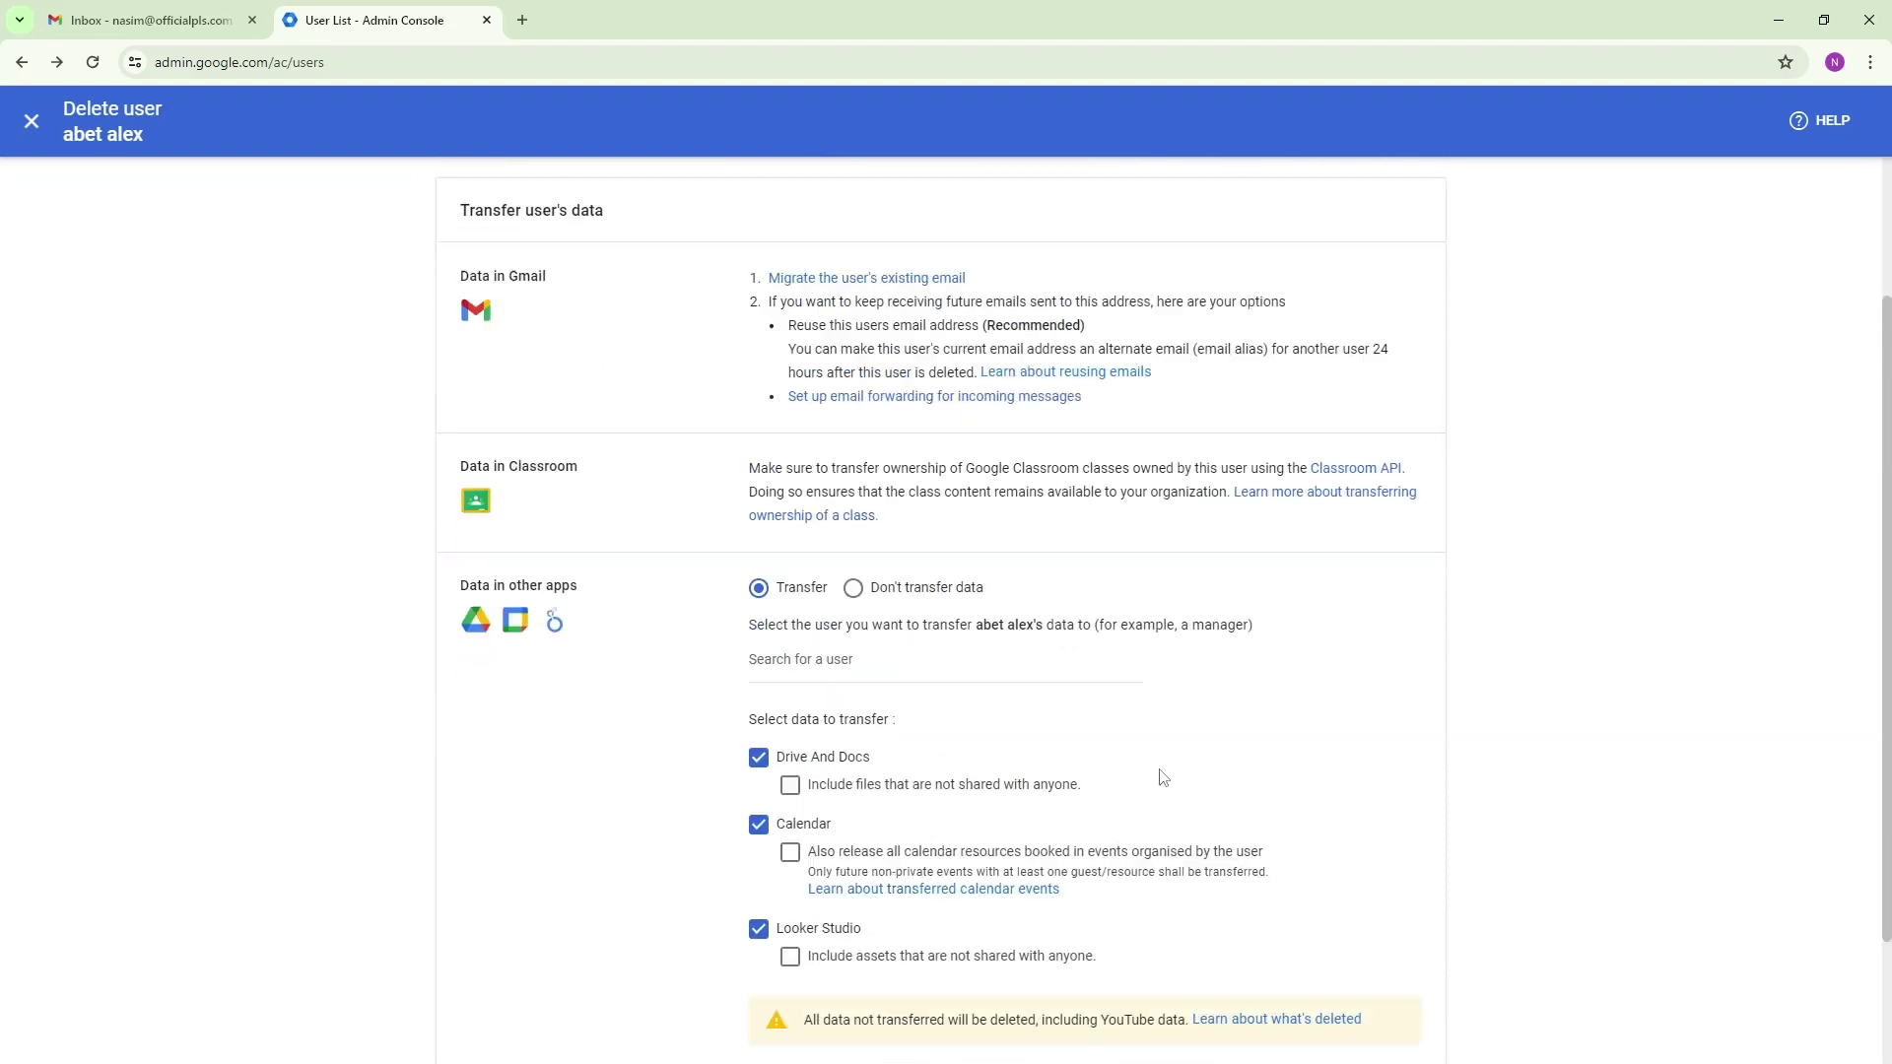
click(1414, 1018)
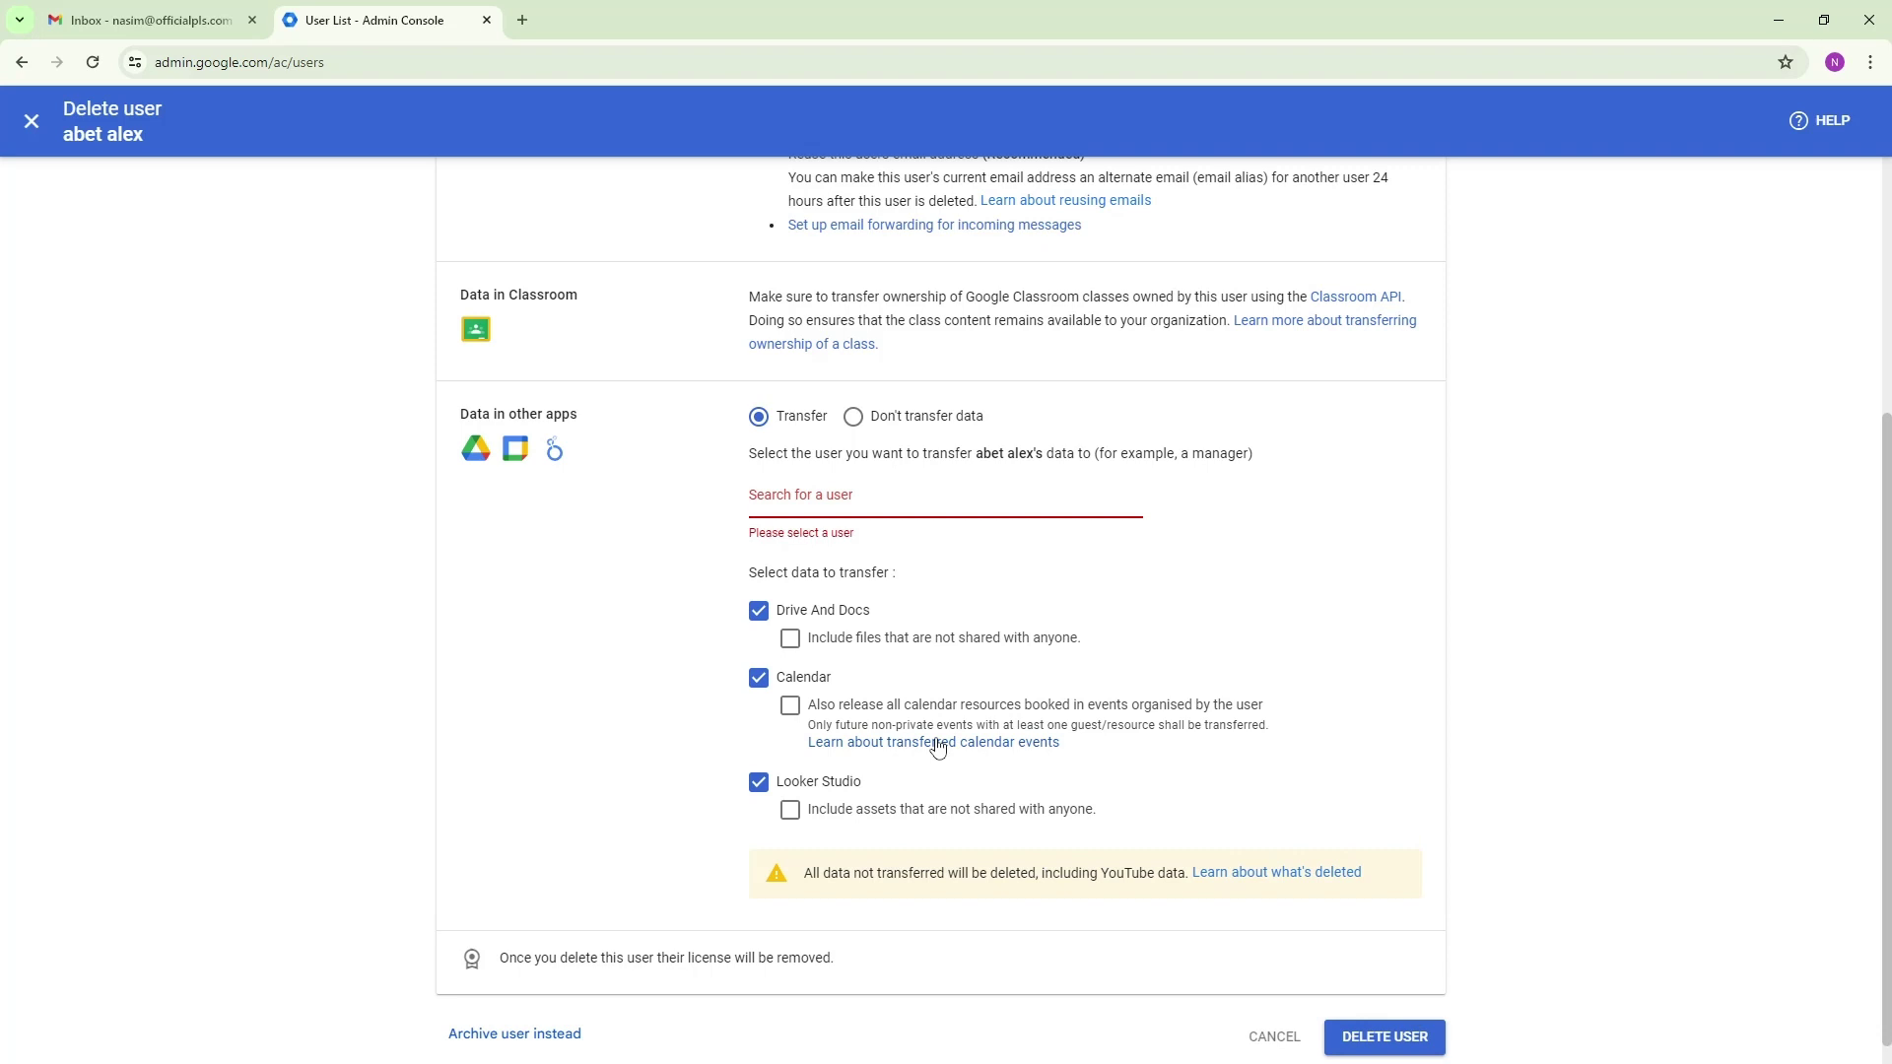
click(765, 489)
click(854, 417)
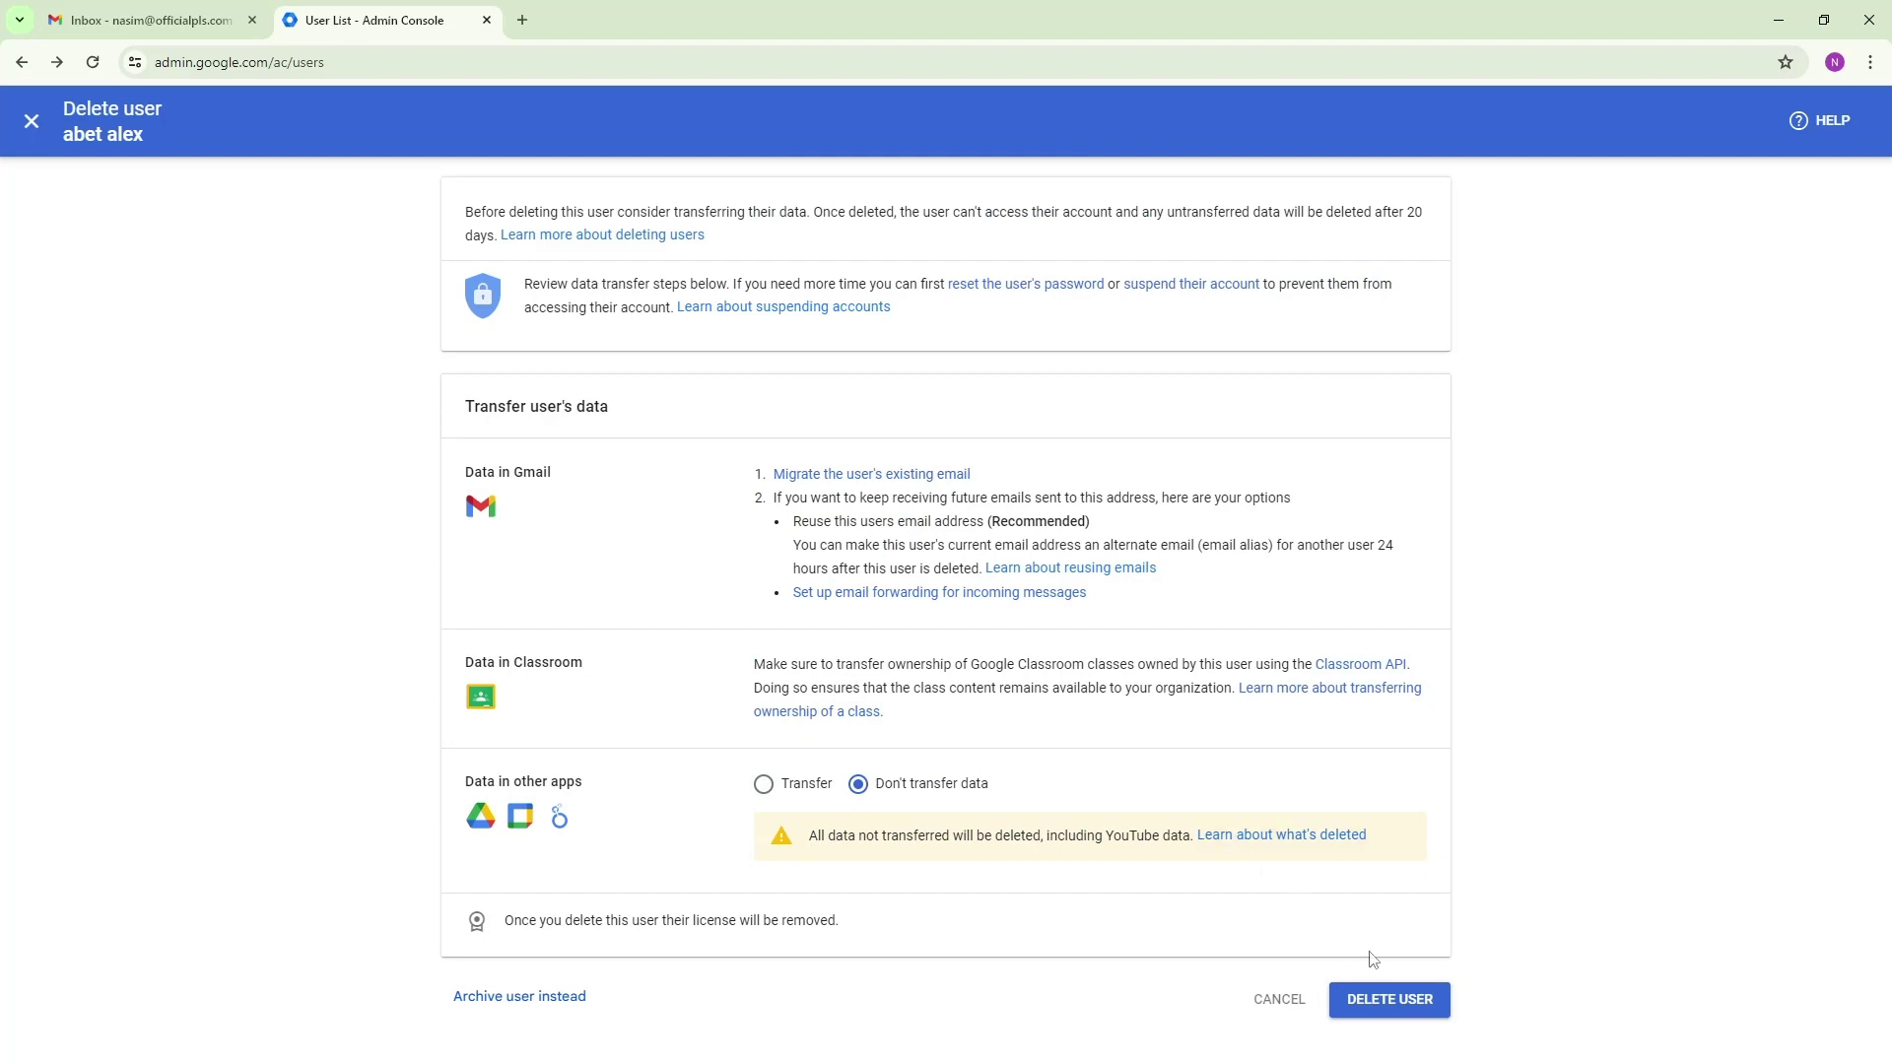
click(1392, 1002)
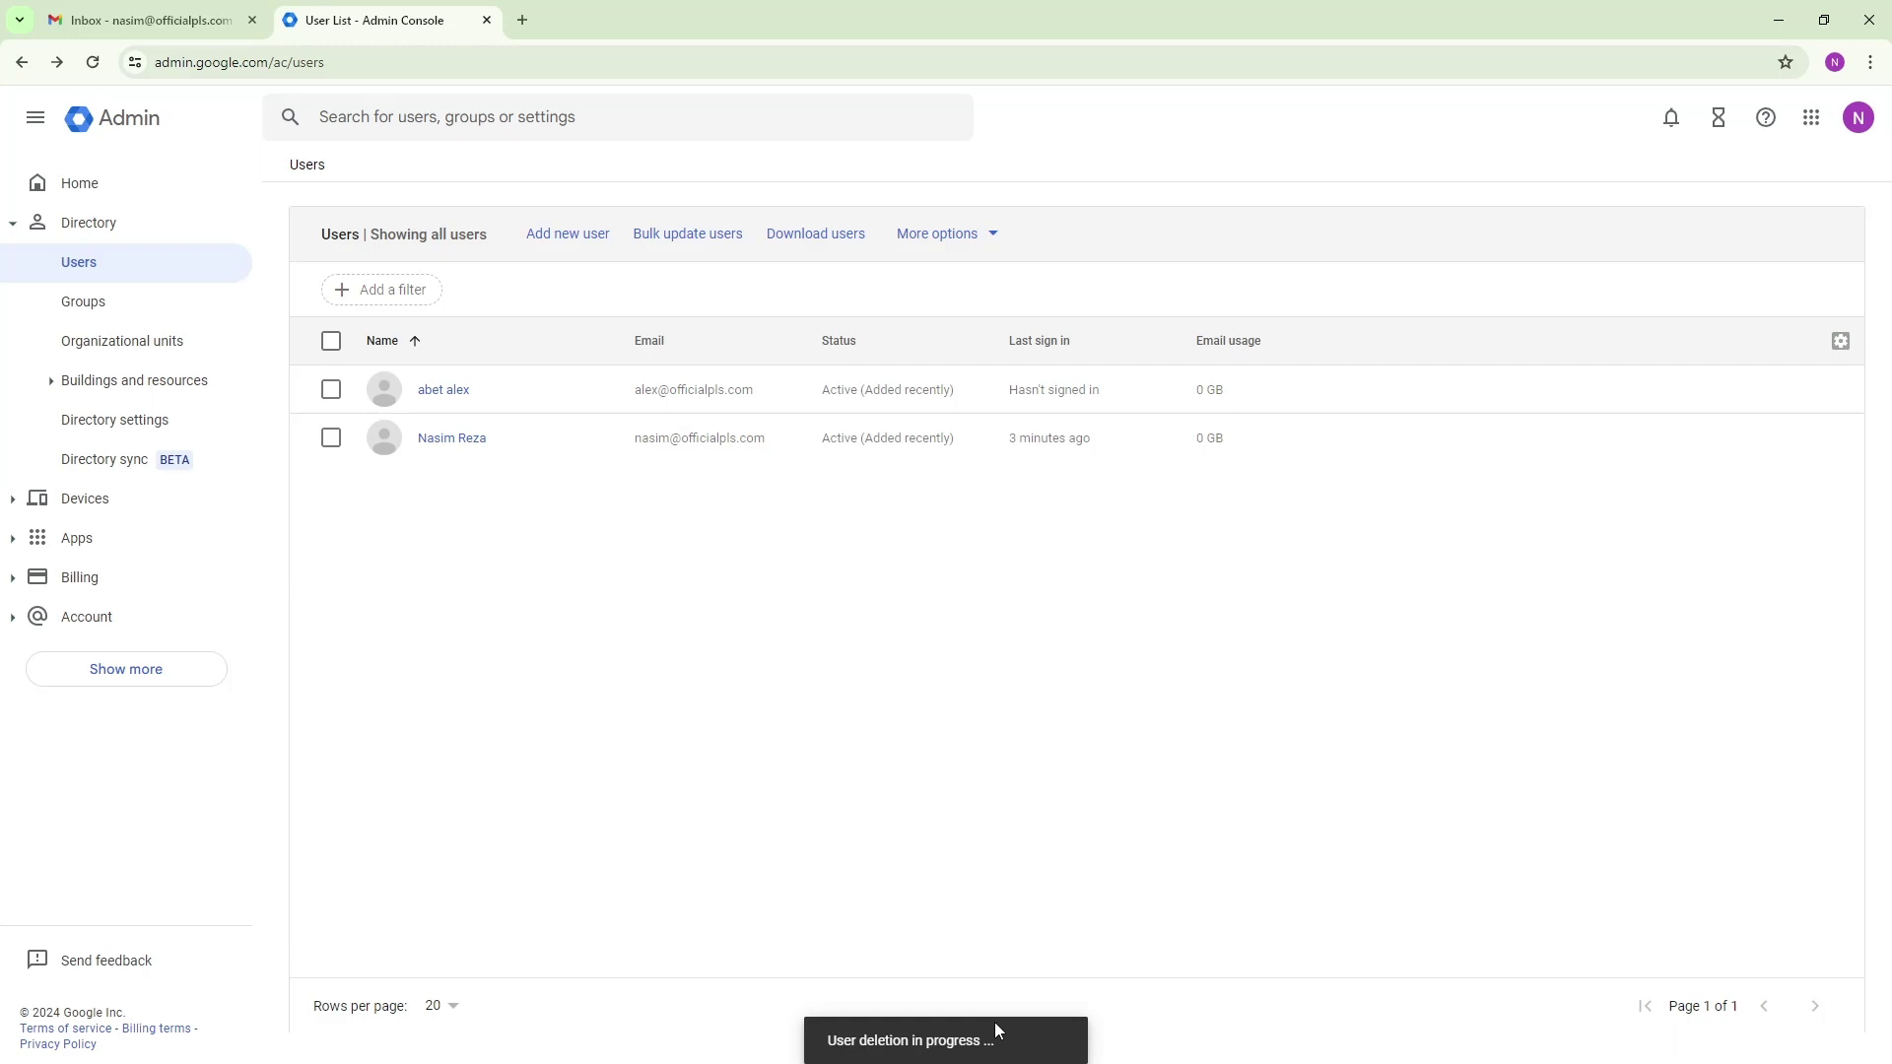
Reload the page so the Users list shows only the original admin user
click(93, 62)
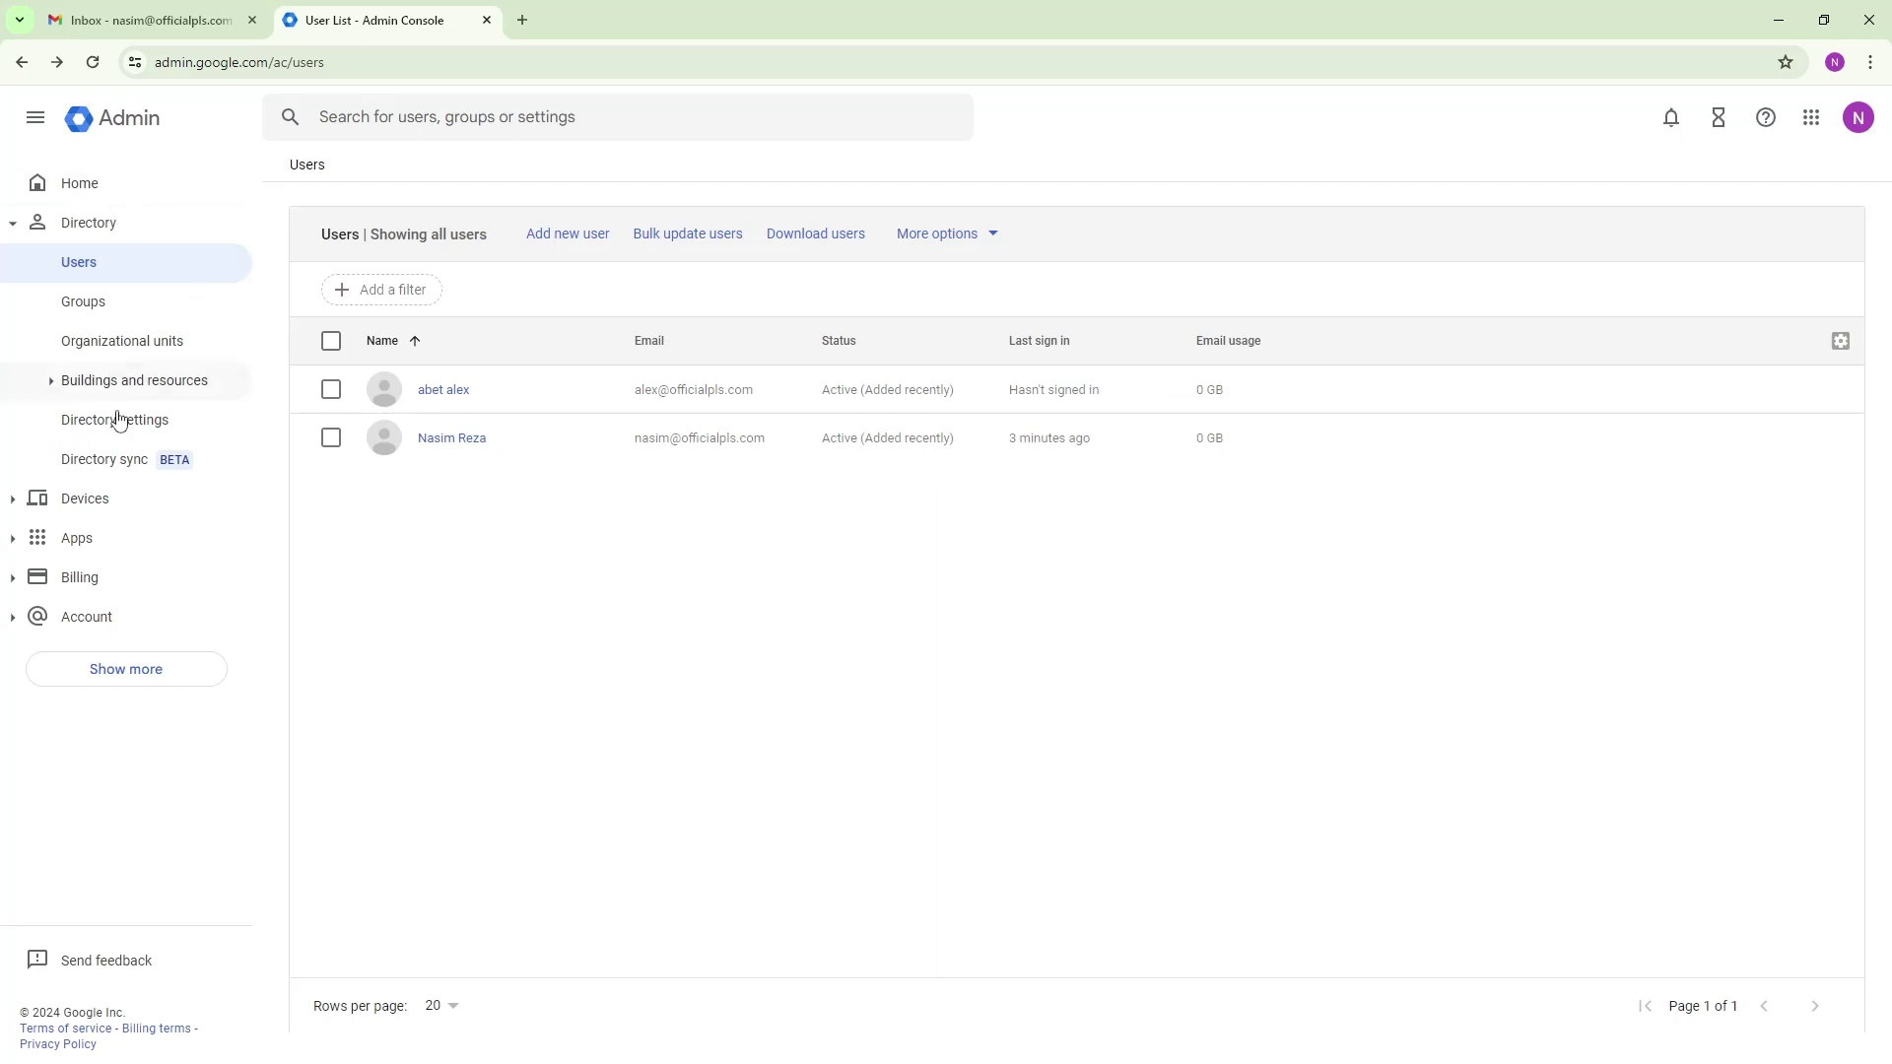
click(96, 67)
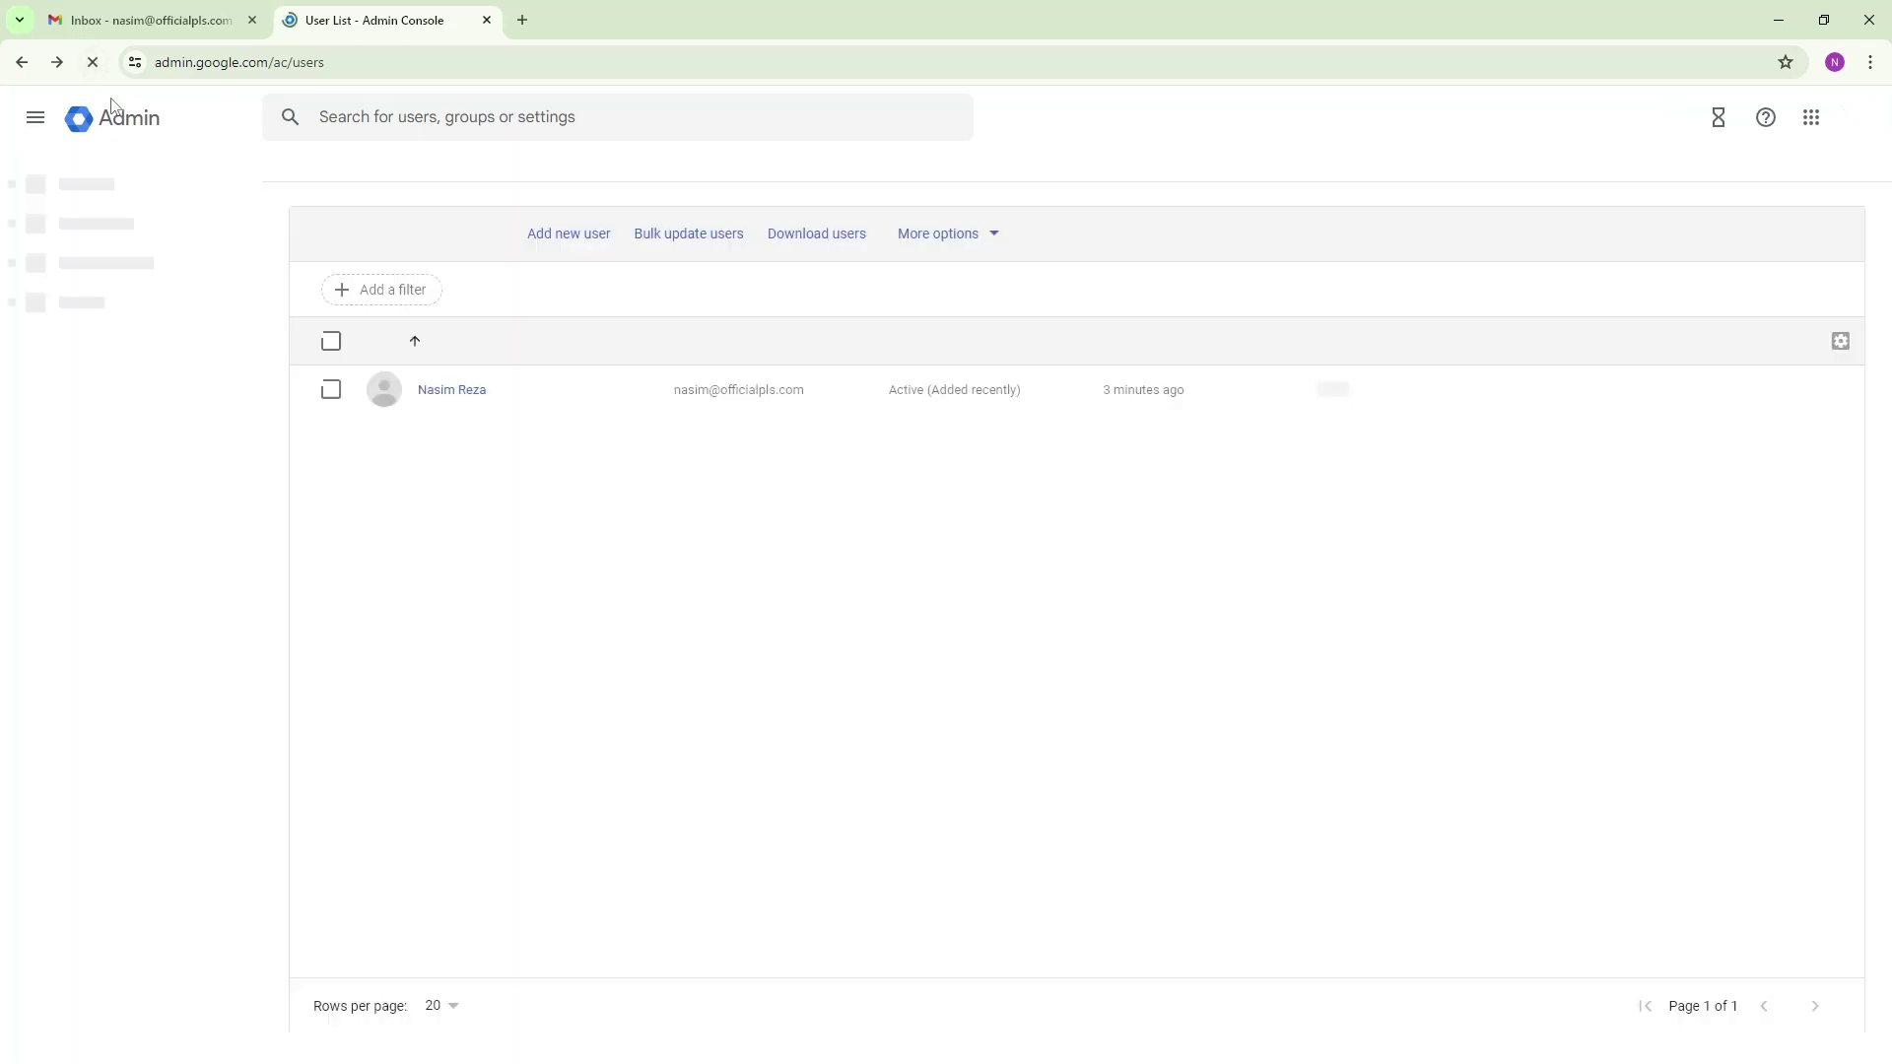